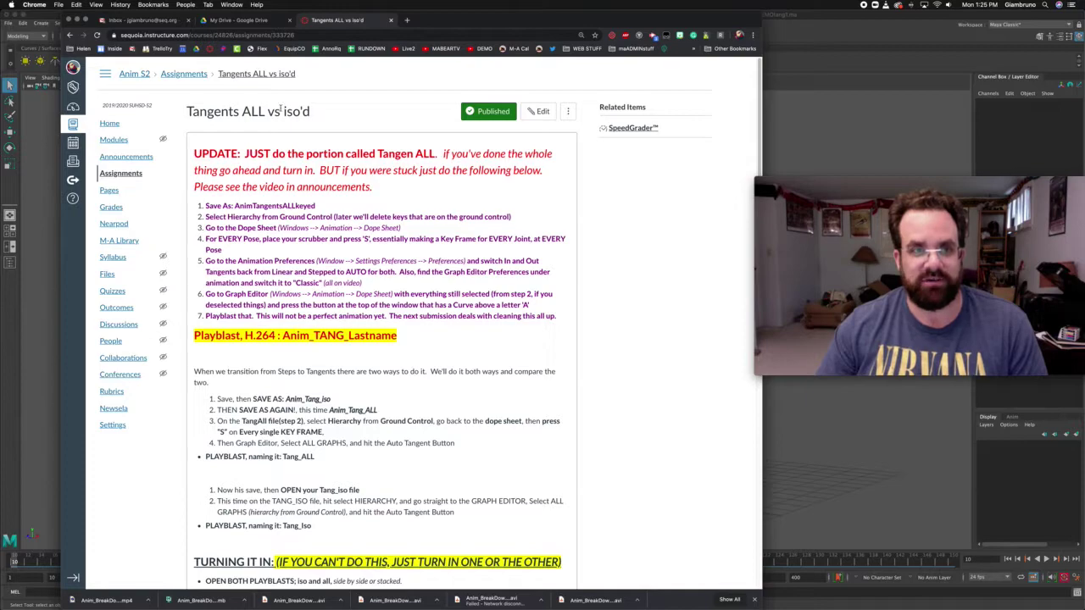
pyautogui.moveTo(262, 111)
pyautogui.mouseDown()
pyautogui.moveTo(232, 111)
pyautogui.moveTo(242, 111)
pyautogui.mouseUp()
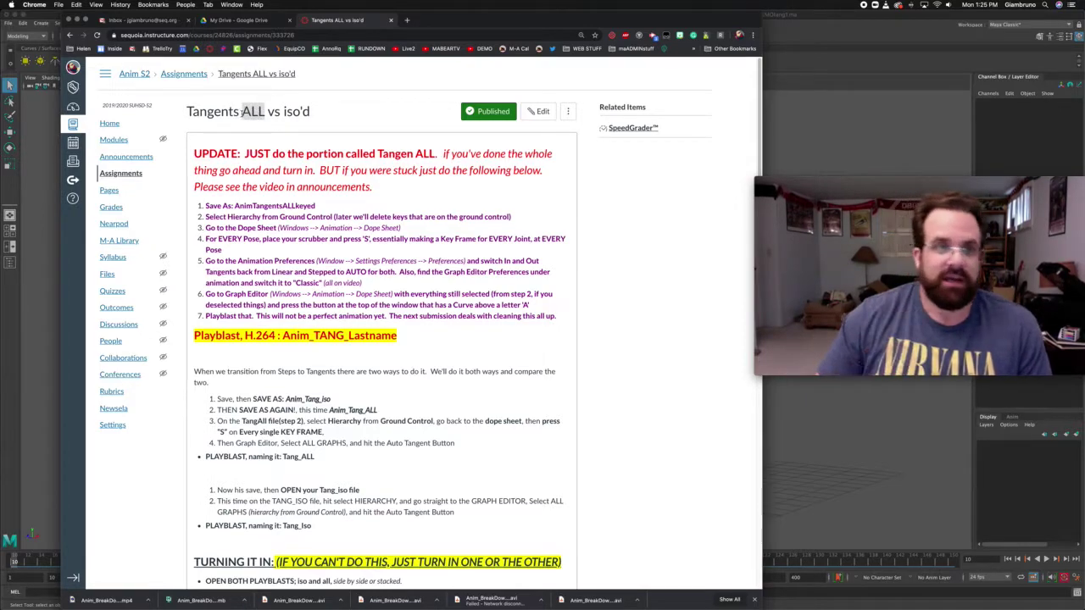
pyautogui.moveTo(301, 111); pyautogui.dragTo(283, 112)
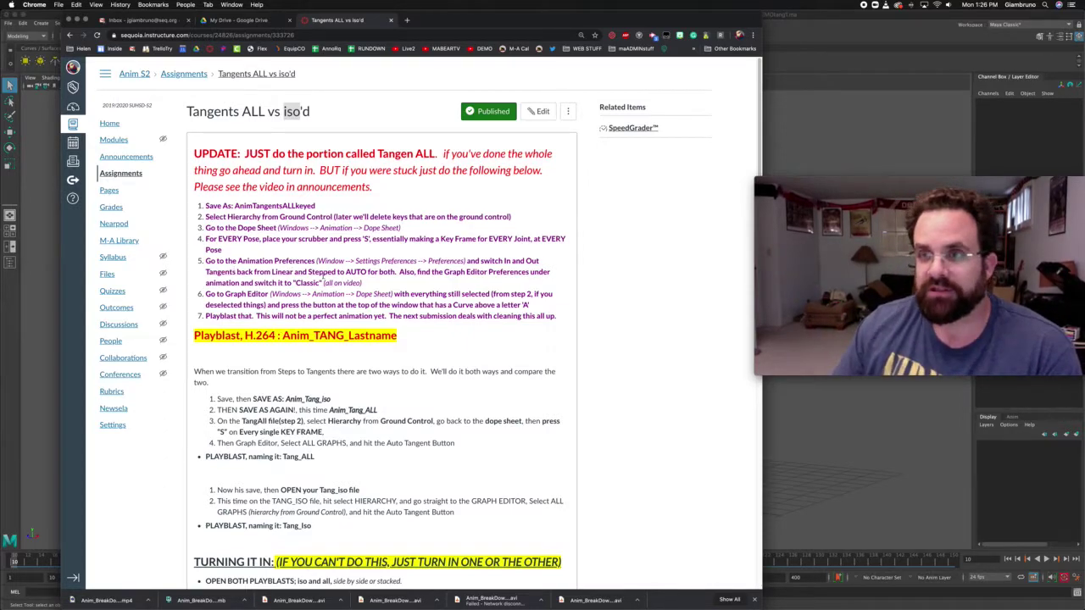
# Switch to Maya and save the scene as NinjaAnimReadyforTangentsDEMOtang2.ma in the default project's scenes folder.
pyautogui.click(823, 18)
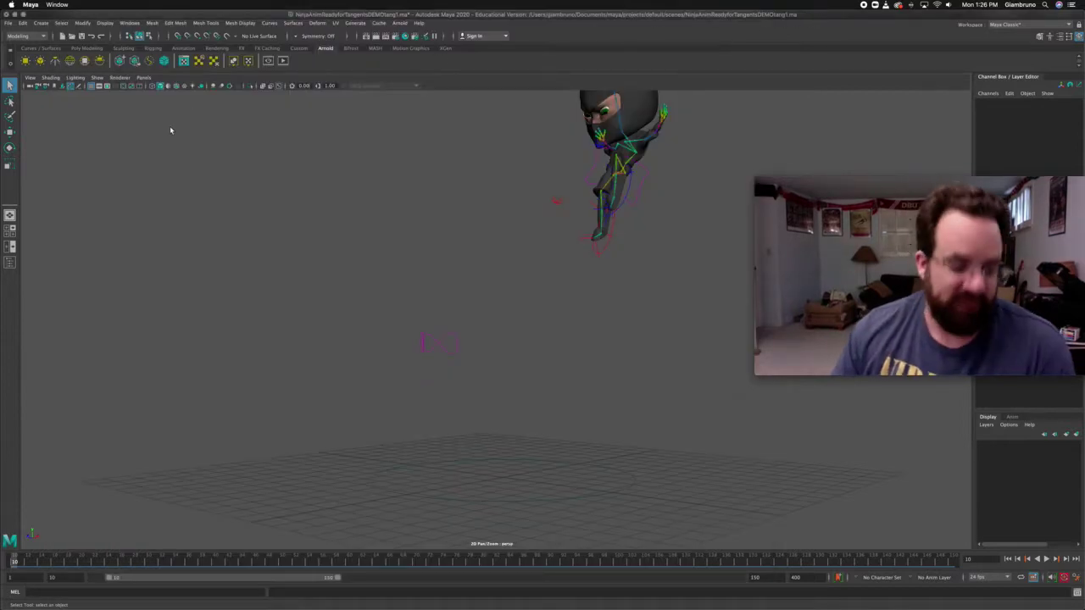
pyautogui.press('super+shift+s')
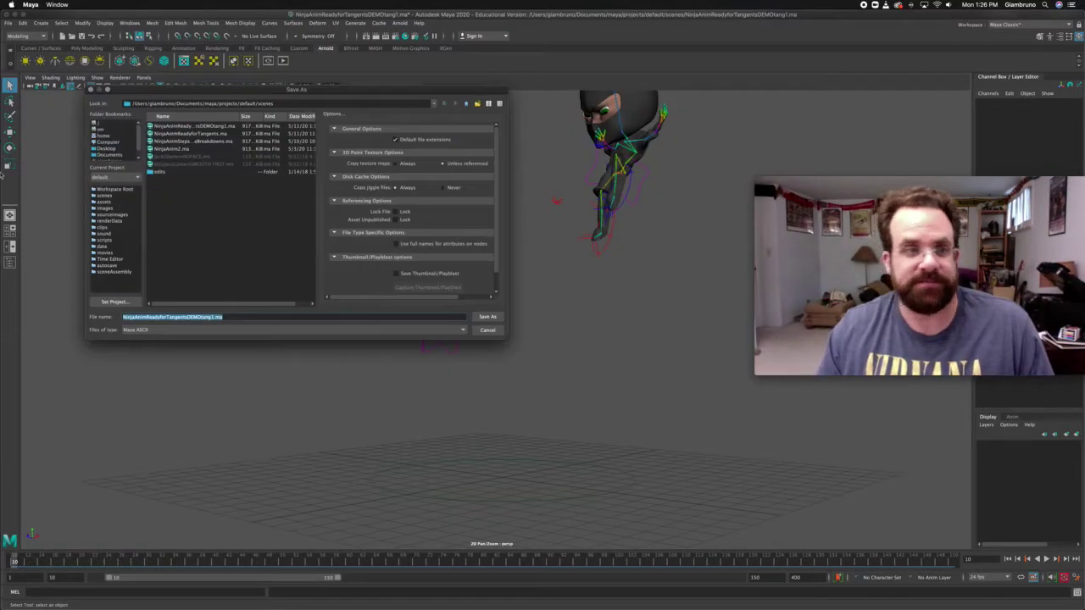
pyautogui.click(215, 317)
pyautogui.press('BackSpace')
pyautogui.write('2')
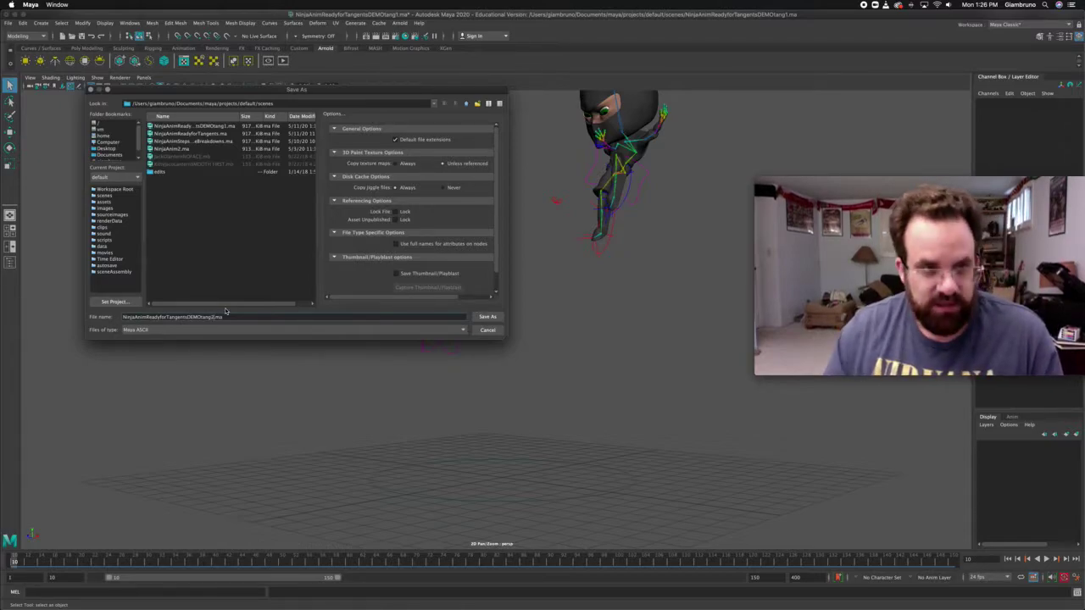
pyautogui.click(485, 316)
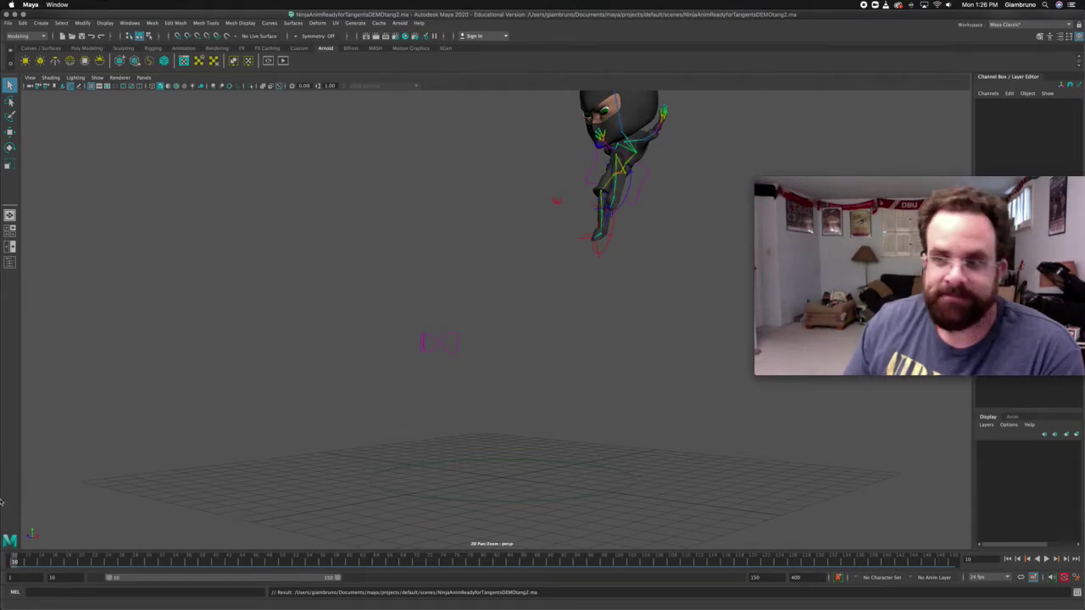
# Check the assignment in Chrome, return to Maya at frame 44 and select the hierarchy of the ground control circle.
pyautogui.moveTo(12, 474)
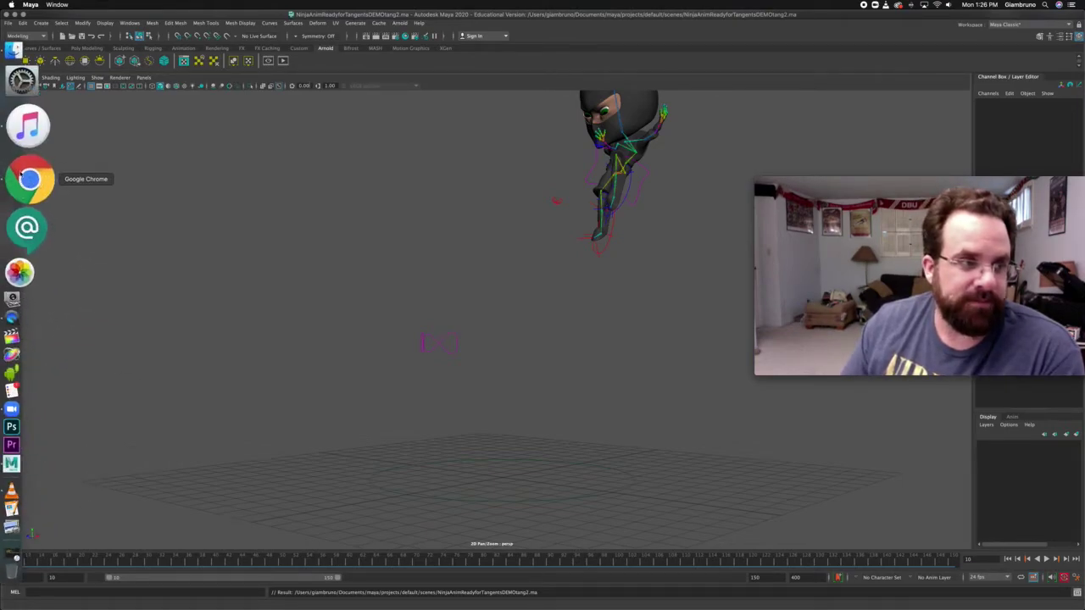
pyautogui.click(22, 174)
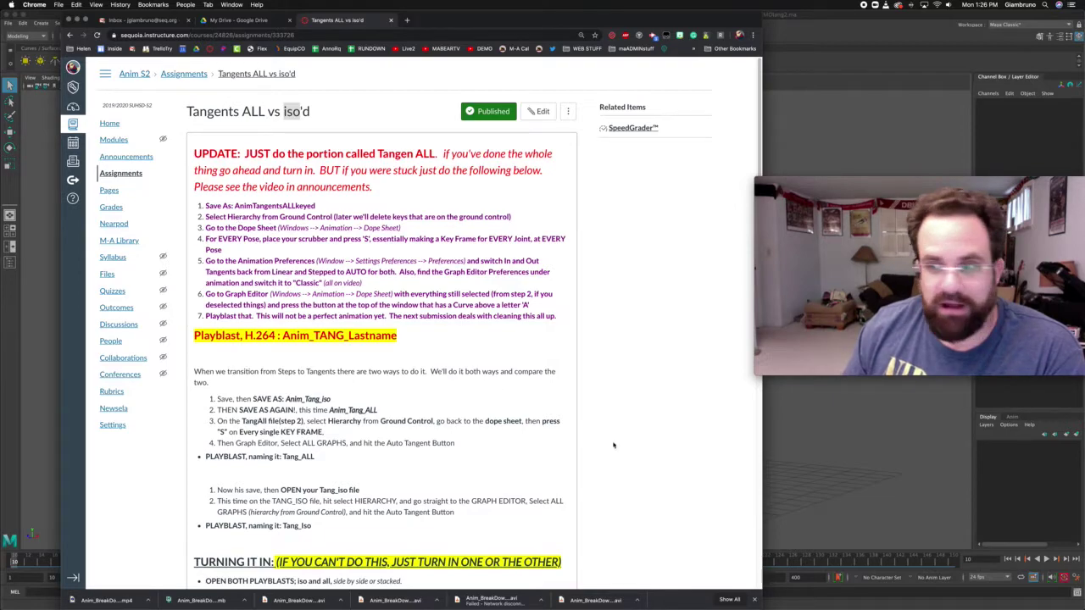
pyautogui.click(820, 470)
pyautogui.moveTo(293, 563); pyautogui.dragTo(242, 571)
pyautogui.click(395, 494)
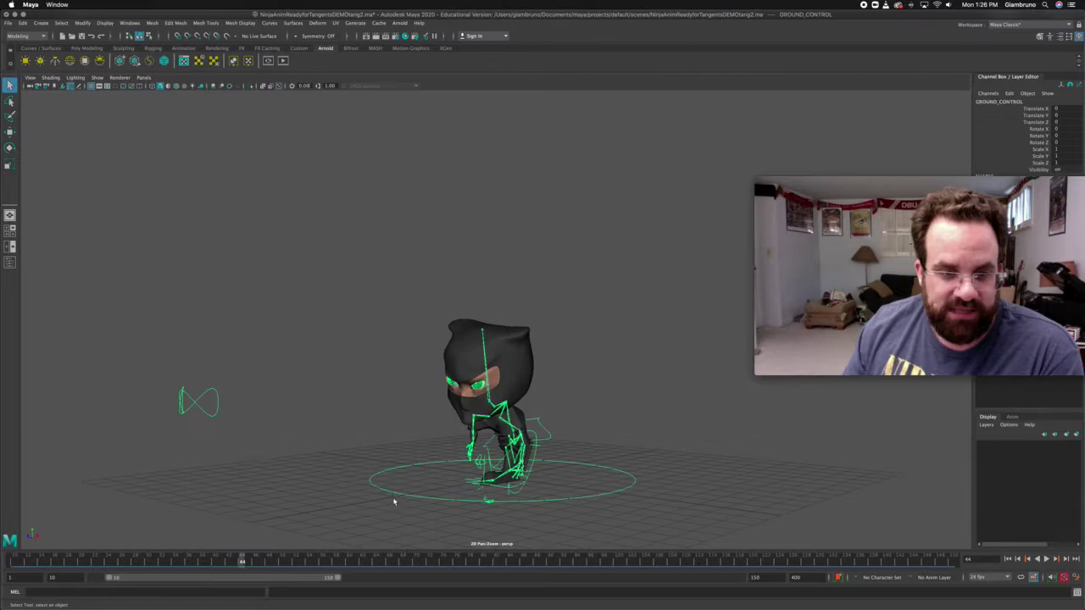
pyautogui.moveTo(391, 493); pyautogui.dragTo(377, 527, button='right')
# Scrub through the timeline to examine the ninja's stepped poses and where their keys fall.
pyautogui.moveTo(83, 564)
pyautogui.mouseDown()
pyautogui.moveTo(65, 564)
pyautogui.moveTo(411, 562)
pyautogui.mouseUp()
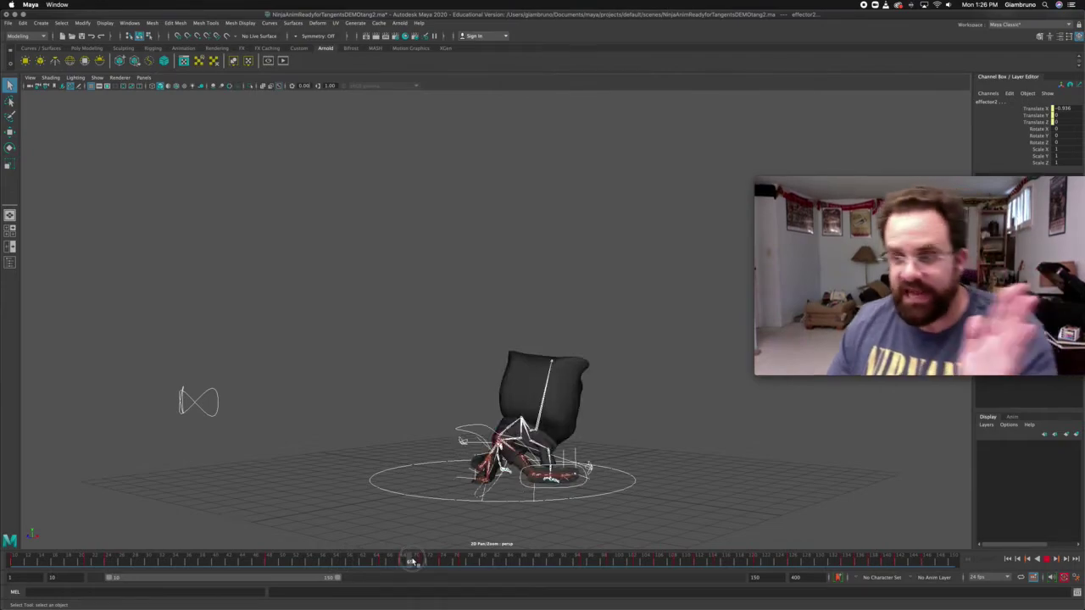
pyautogui.moveTo(372, 565)
pyautogui.mouseDown()
pyautogui.moveTo(462, 564)
pyautogui.moveTo(355, 564)
pyautogui.moveTo(852, 569)
pyautogui.moveTo(634, 566)
pyautogui.mouseUp()
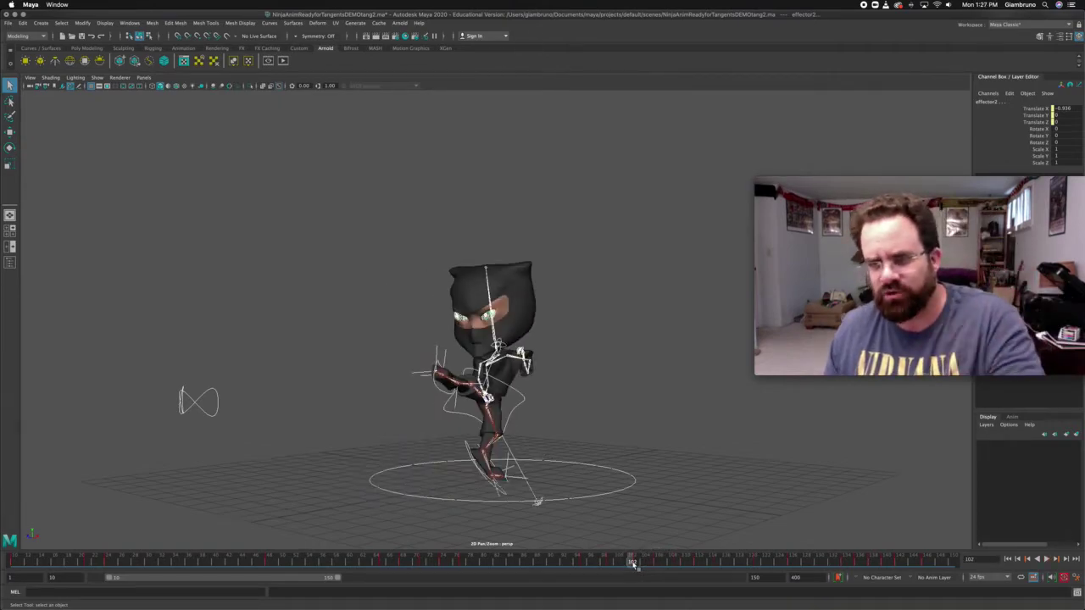
pyautogui.moveTo(72, 561); pyautogui.dragTo(373, 570)
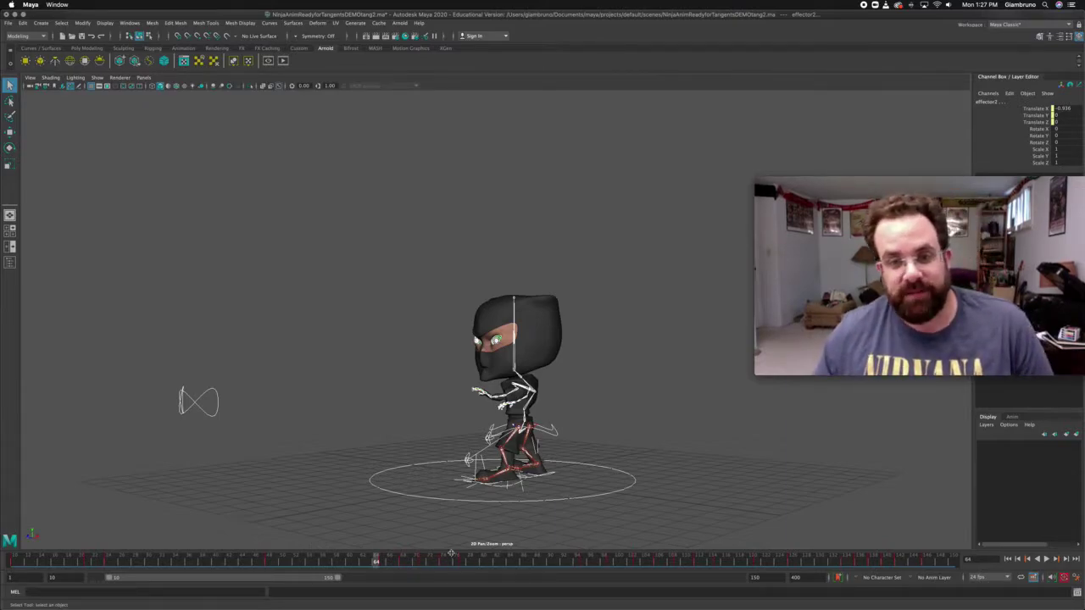
pyautogui.moveTo(321, 560); pyautogui.dragTo(364, 557)
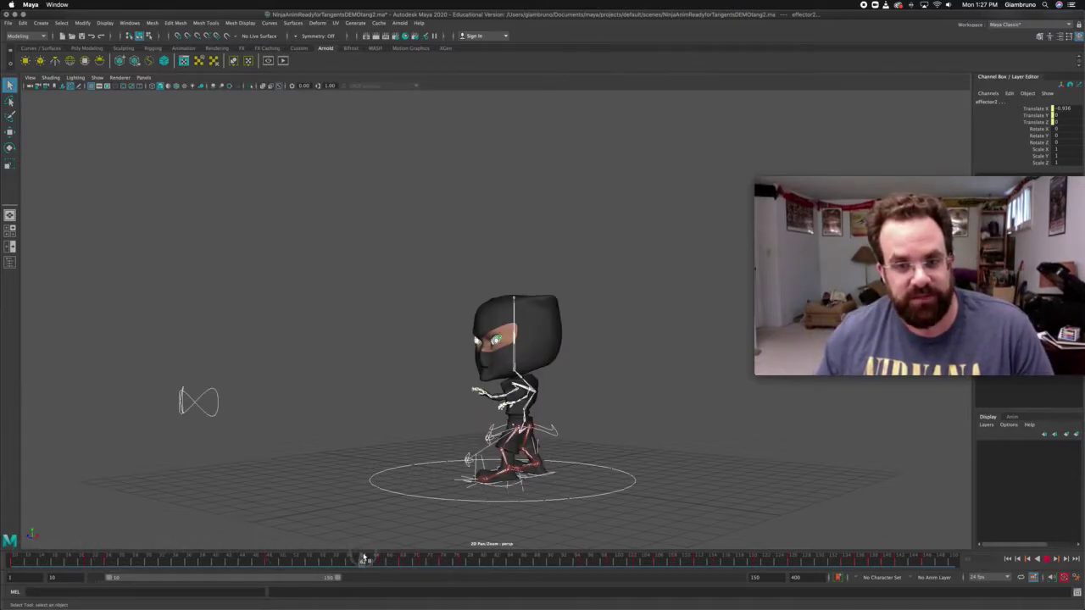
# At frame 62, clear the selection and select the whole rig again through the ground control's hierarchy.
pyautogui.click(376, 435)
pyautogui.click(397, 493)
pyautogui.moveTo(386, 489); pyautogui.dragTo(388, 470, button='right')
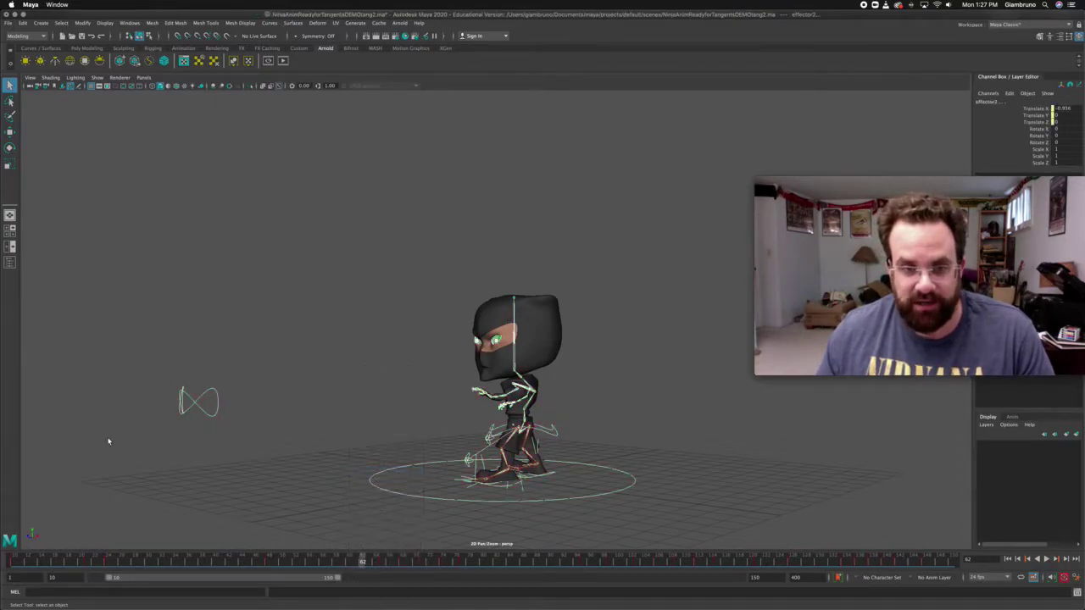
# Check the assignment instructions in Chrome, return to Maya and open the Dope Sheet.
pyautogui.moveTo(3, 394)
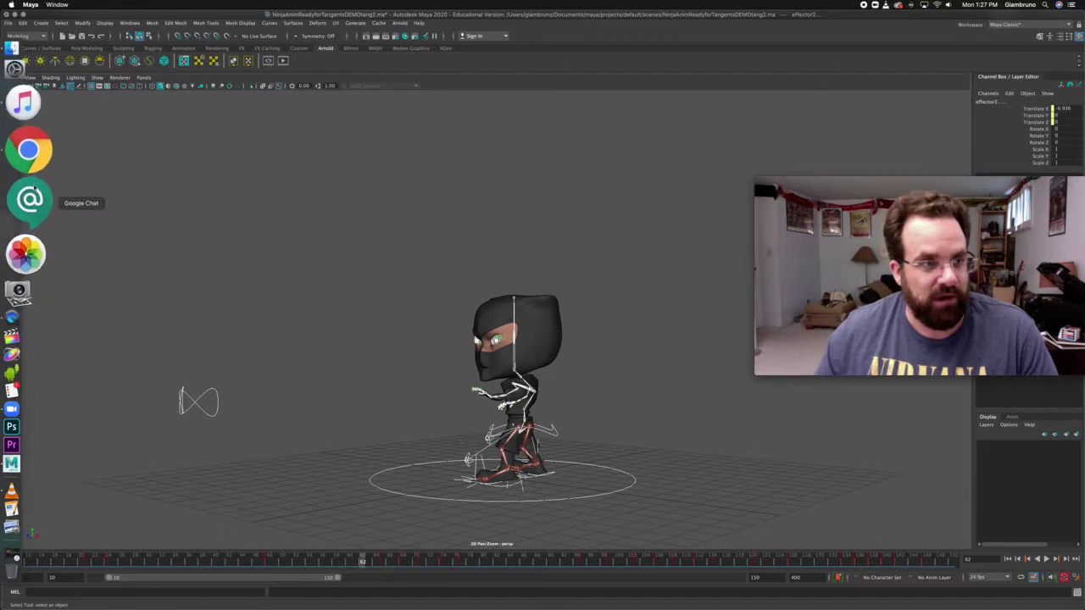
pyautogui.click(29, 175)
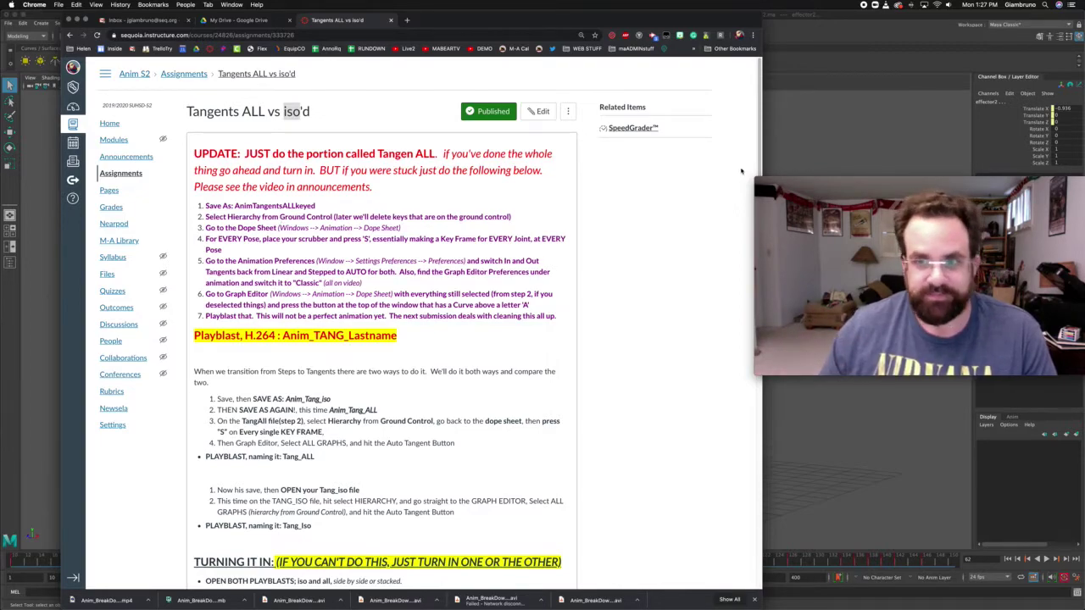
pyautogui.click(771, 146)
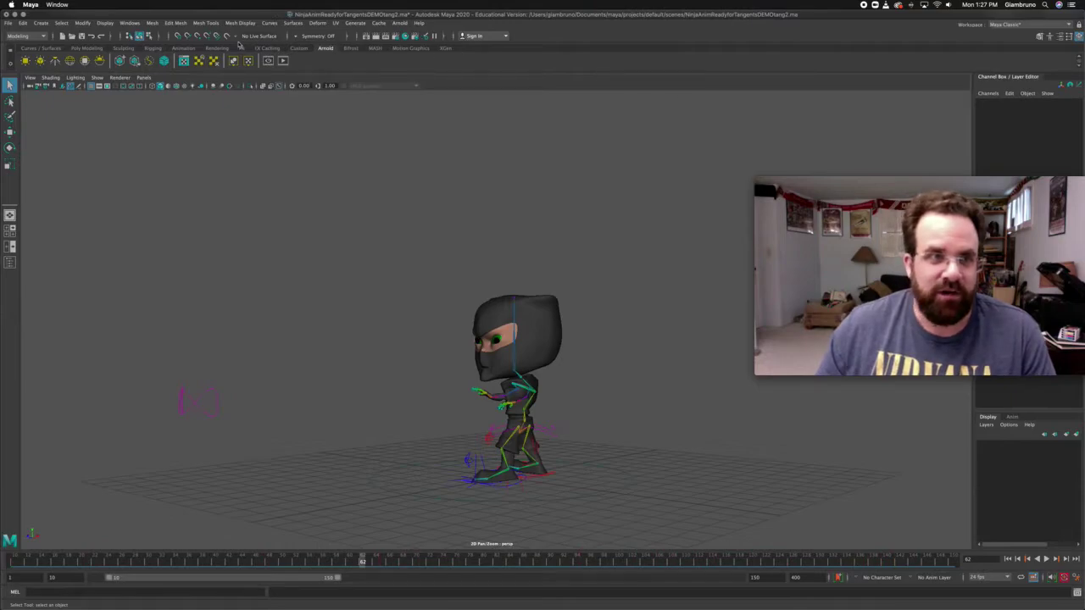
pyautogui.click(130, 23)
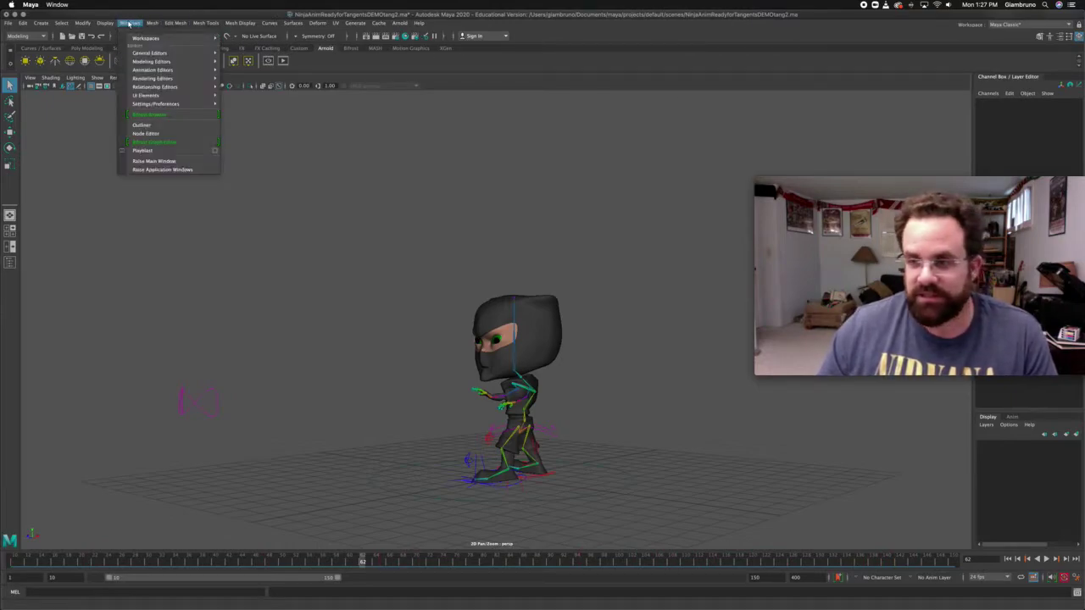
pyautogui.moveTo(169, 69)
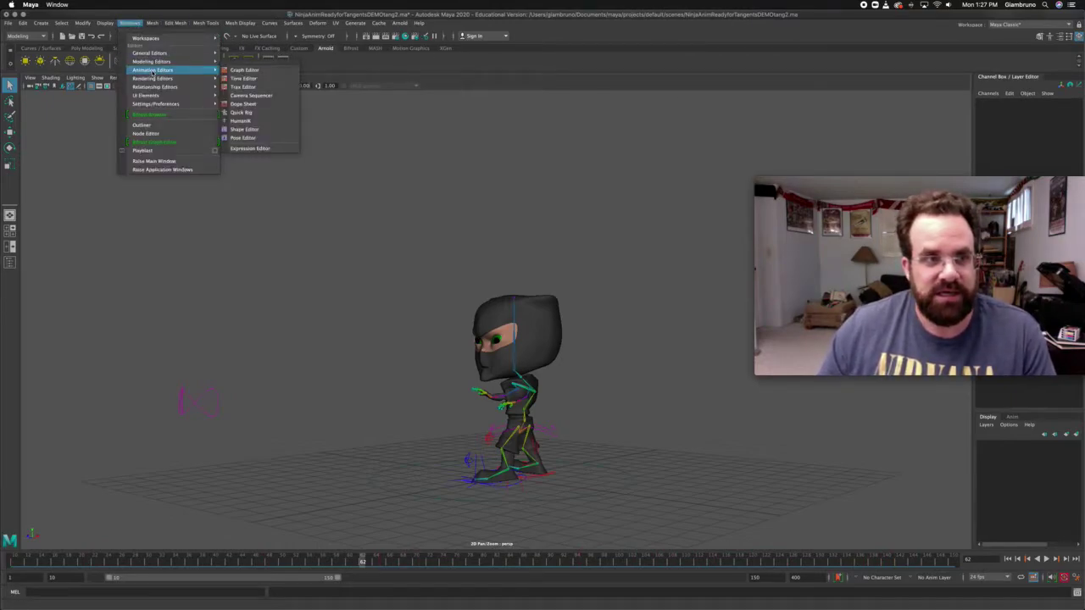
pyautogui.click(271, 108)
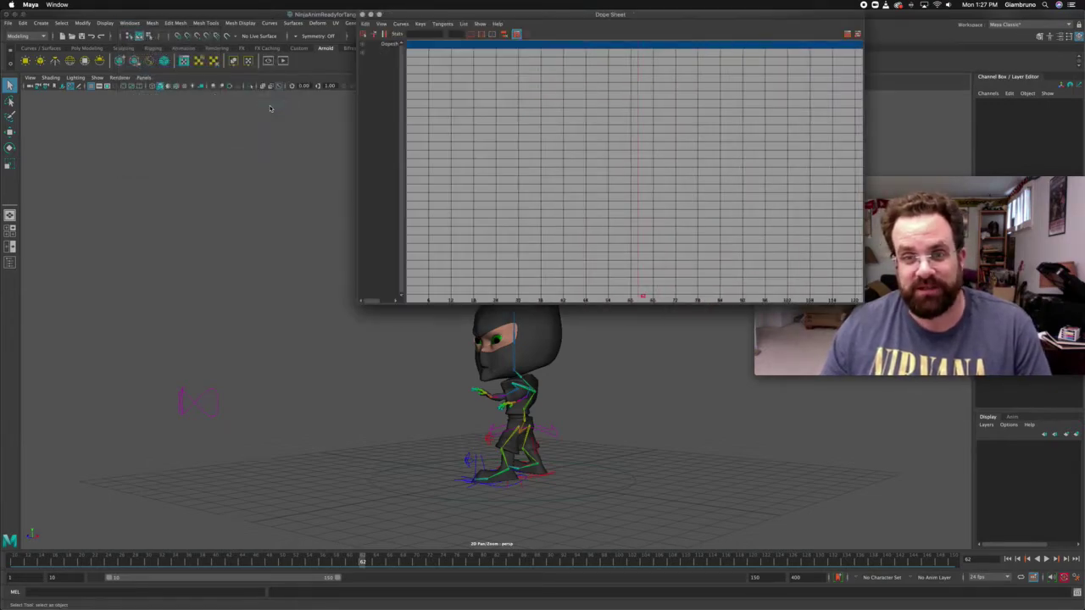
# Select the ground control's hierarchy again and fit all of its keys in the Dope Sheet view.
pyautogui.click(579, 491)
pyautogui.moveTo(601, 492); pyautogui.dragTo(612, 489, button='right')
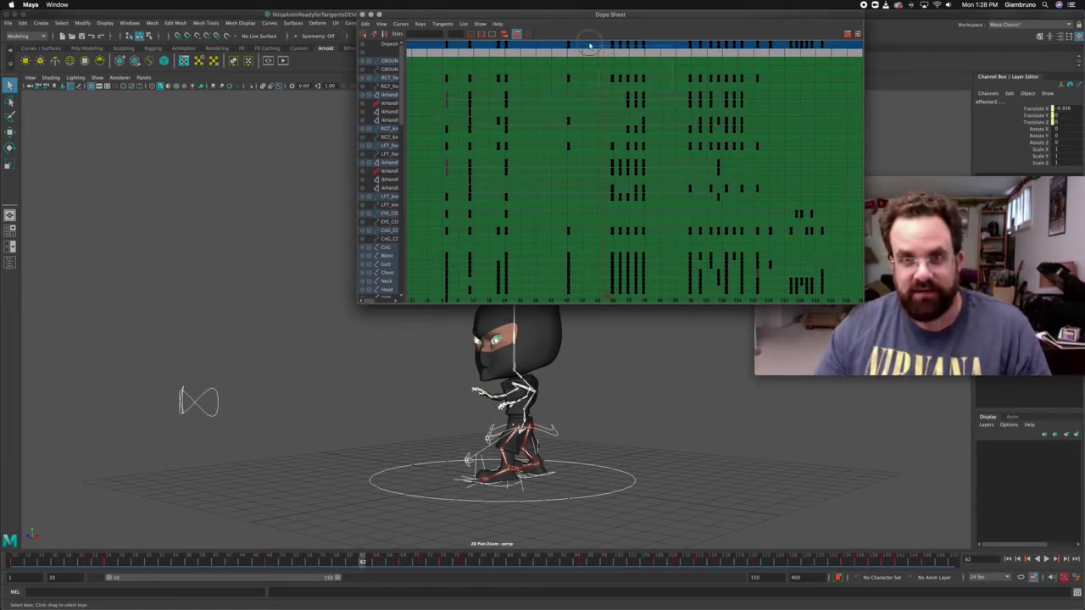
pyautogui.moveTo(669, 53); pyautogui.dragTo(576, 46)
pyautogui.press('f')
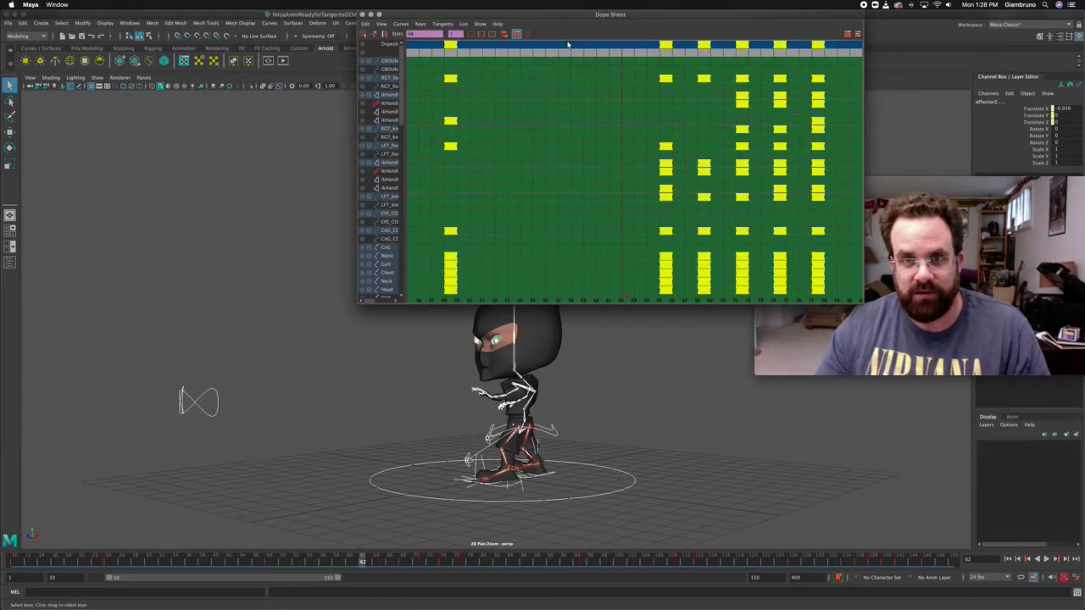
pyautogui.press('a')
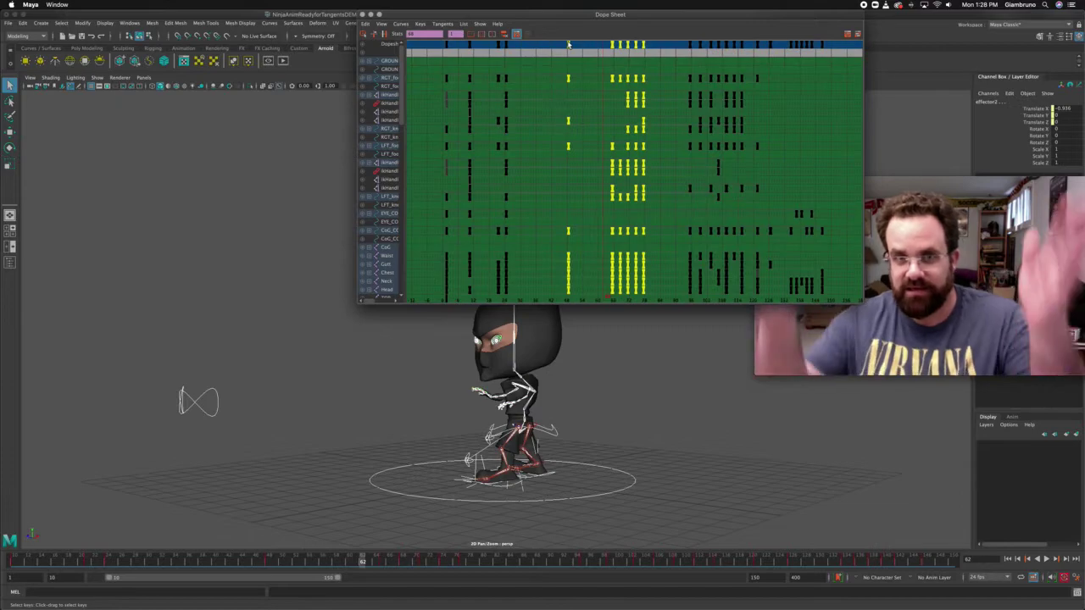
# Move the Dope Sheet clear of the character and key the entire hierarchy at each pose from frame 10 through frame 48.
pyautogui.click(15, 561)
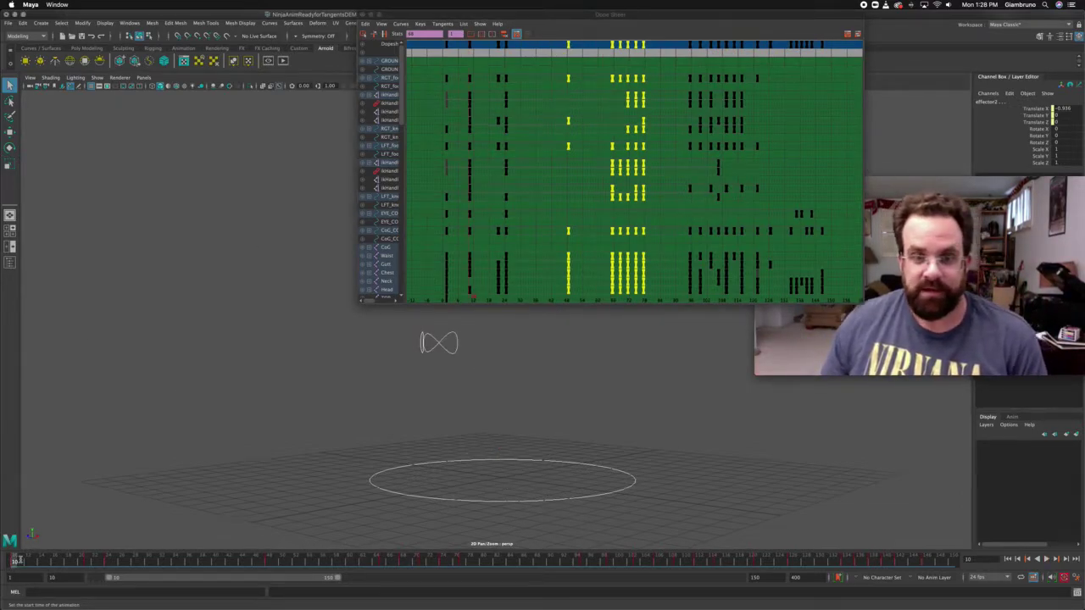
pyautogui.moveTo(671, 15); pyautogui.dragTo(343, 16)
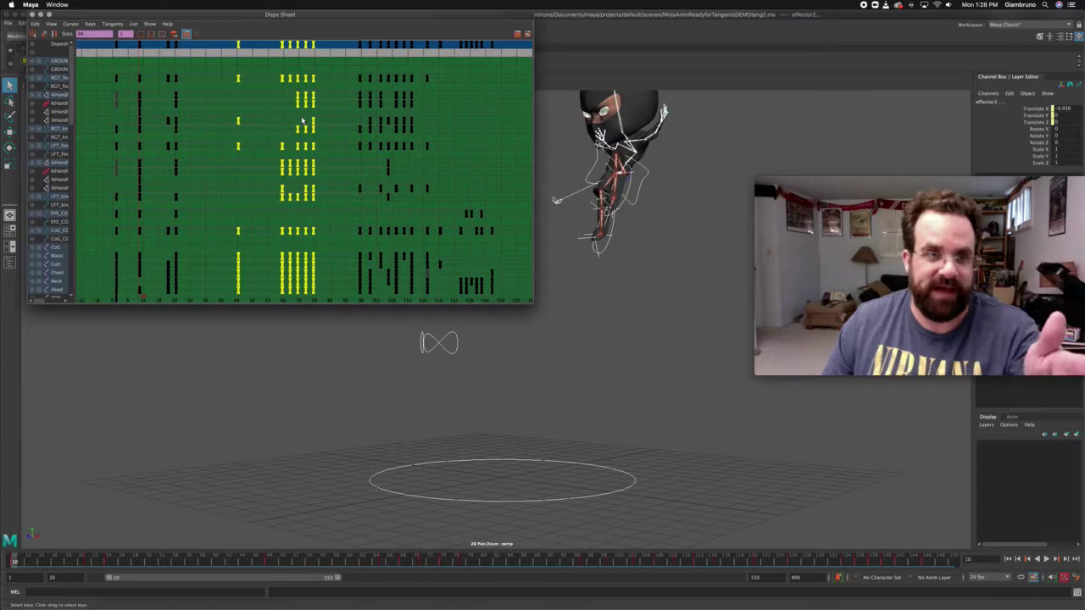
pyautogui.moveTo(29, 565); pyautogui.dragTo(12, 562)
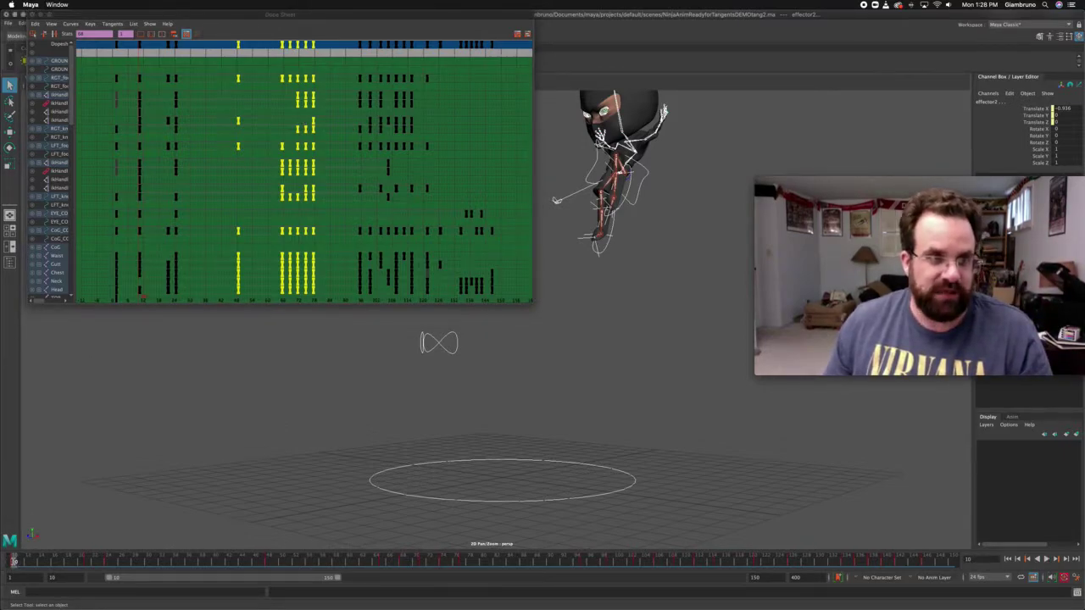
pyautogui.click(87, 562)
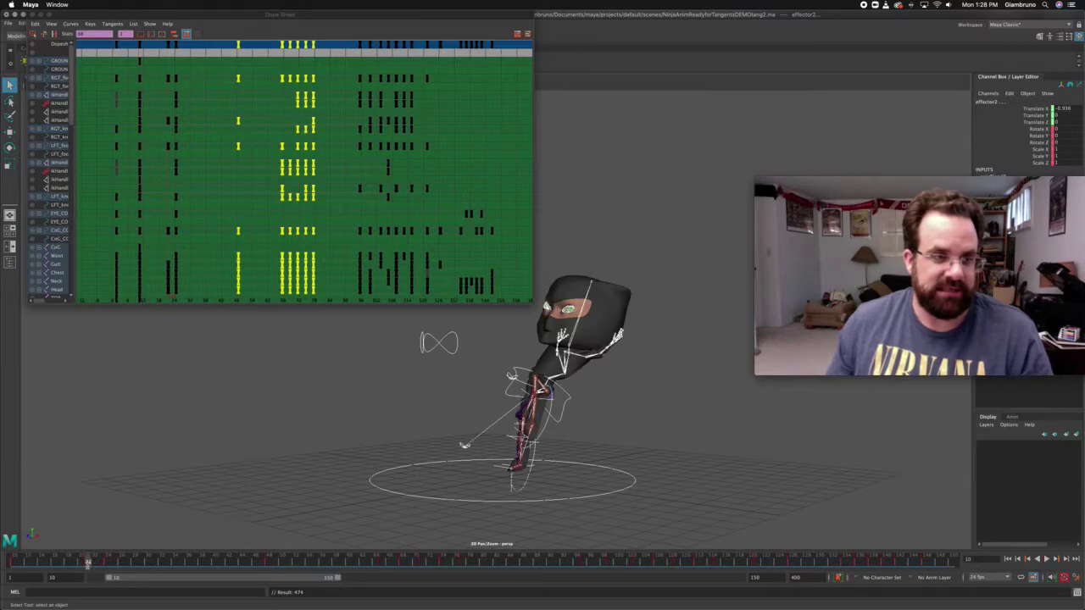
pyautogui.press('s')
pyautogui.moveTo(91, 562); pyautogui.dragTo(270, 562)
pyautogui.press('s')
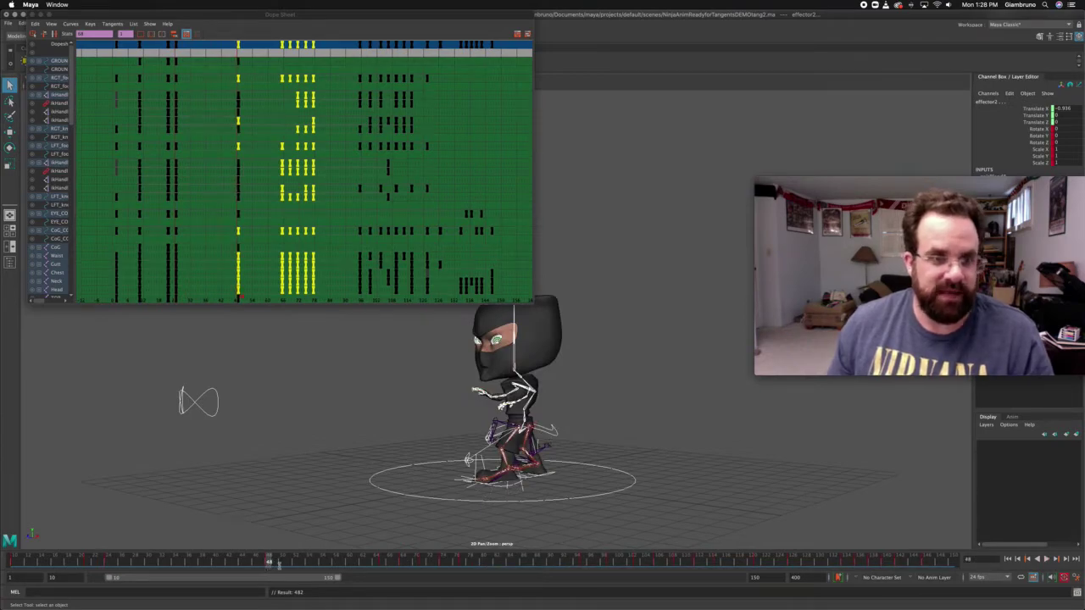
# Set a key on every joint of the hierarchy at the poses on frames 65, 68 and 71.
pyautogui.moveTo(293, 560); pyautogui.dragTo(382, 560)
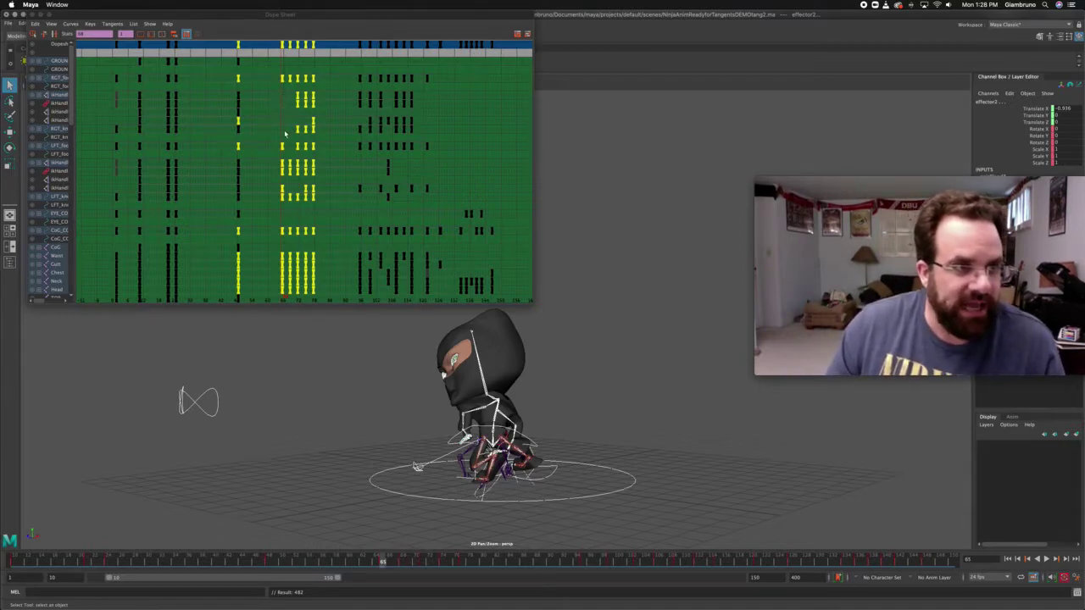
pyautogui.click(284, 220)
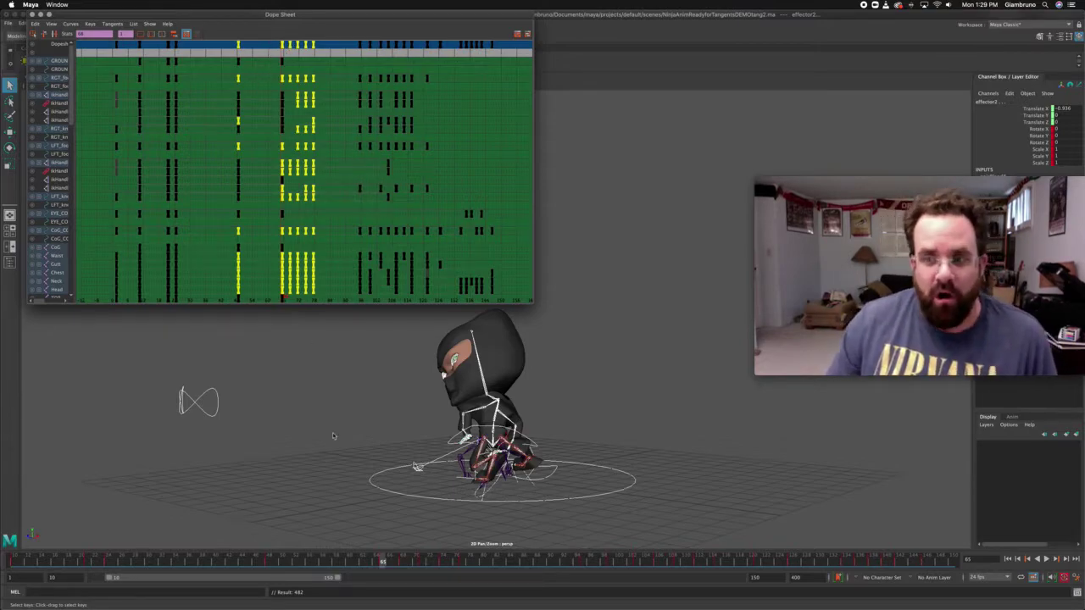
pyautogui.click(402, 562)
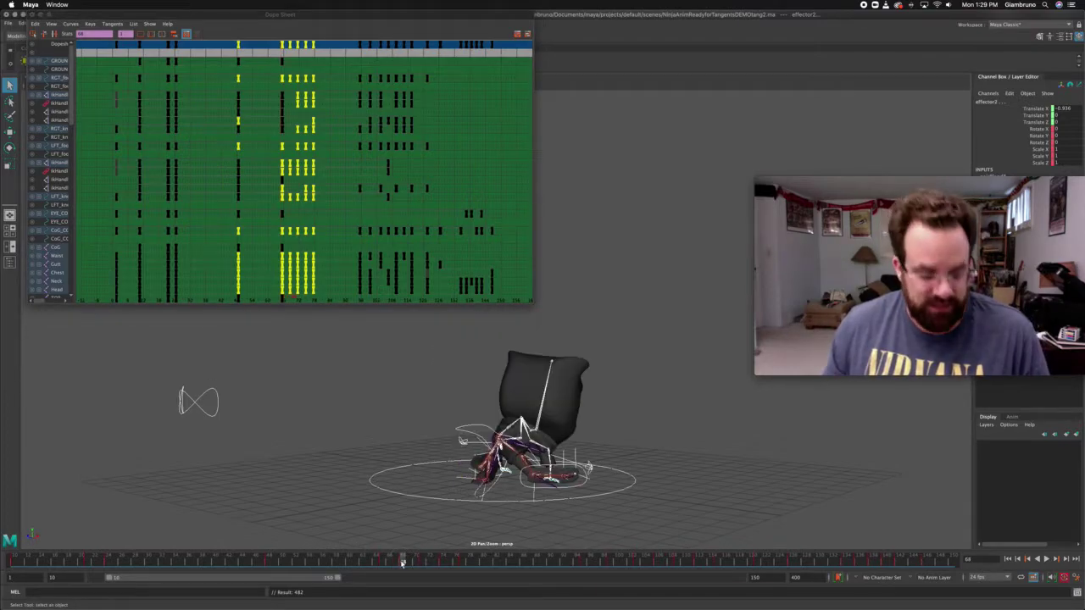
pyautogui.moveTo(402, 562); pyautogui.dragTo(423, 563)
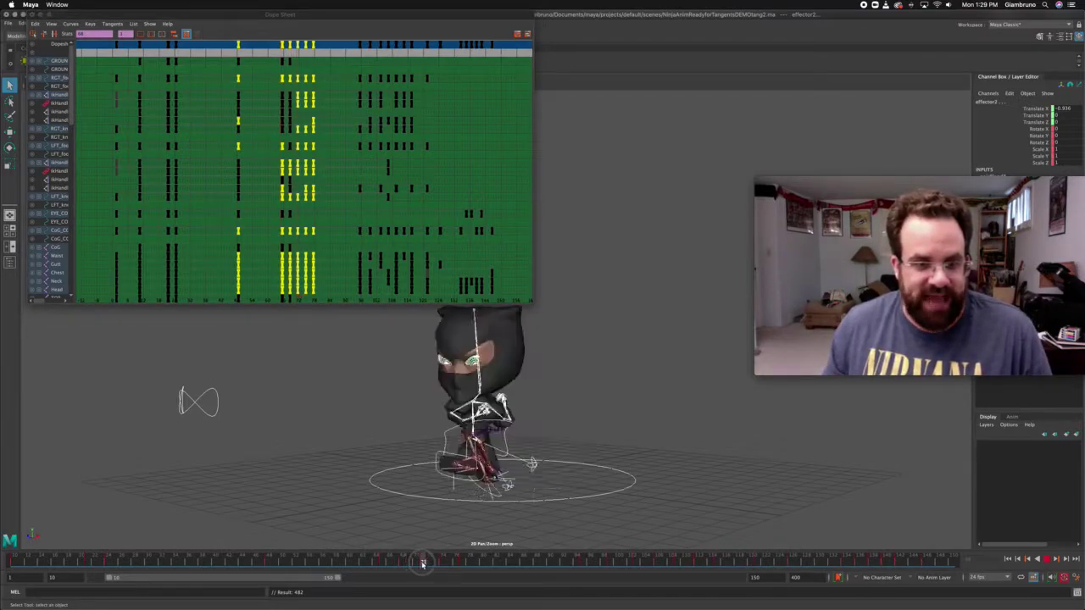
# Enlarge the Dope Sheet to show more joint rows and key the entire hierarchy at frame 74.
pyautogui.moveTo(532, 302); pyautogui.dragTo(514, 511)
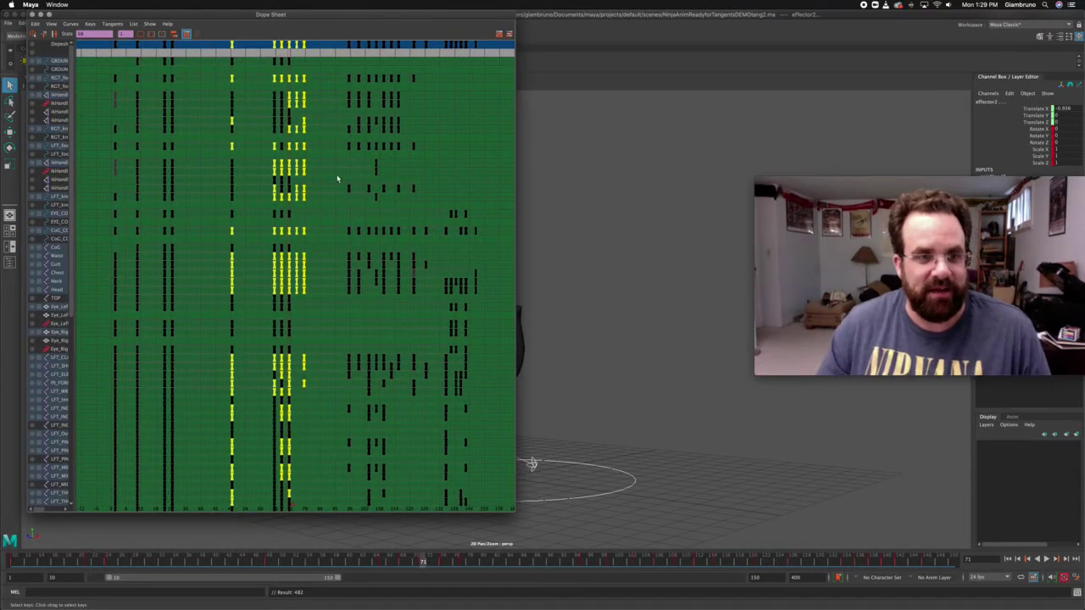
pyautogui.moveTo(436, 563); pyautogui.dragTo(443, 562)
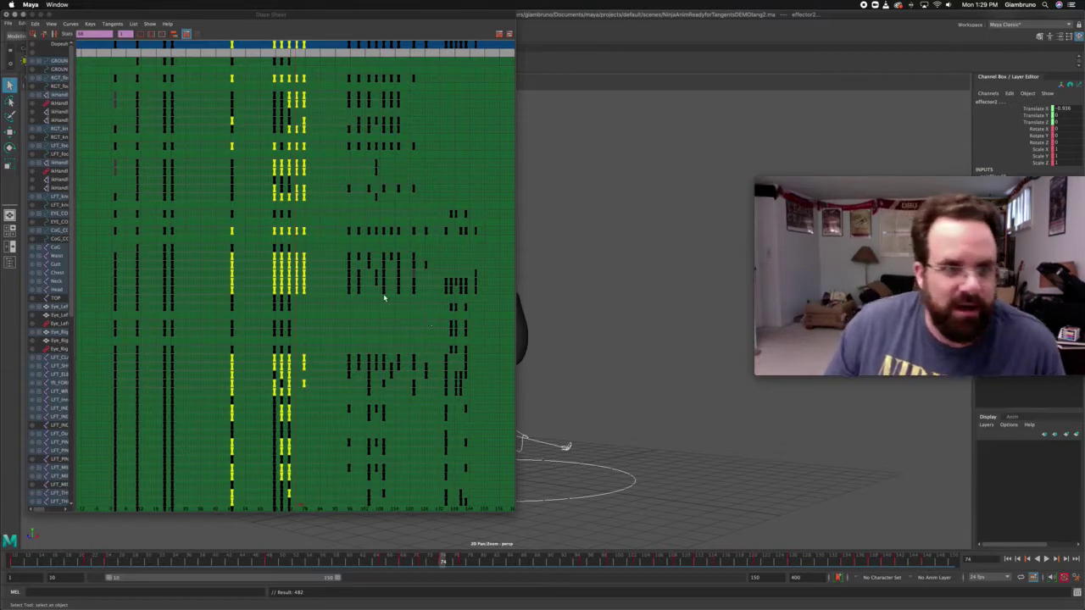
pyautogui.click(297, 354)
pyautogui.press('s')
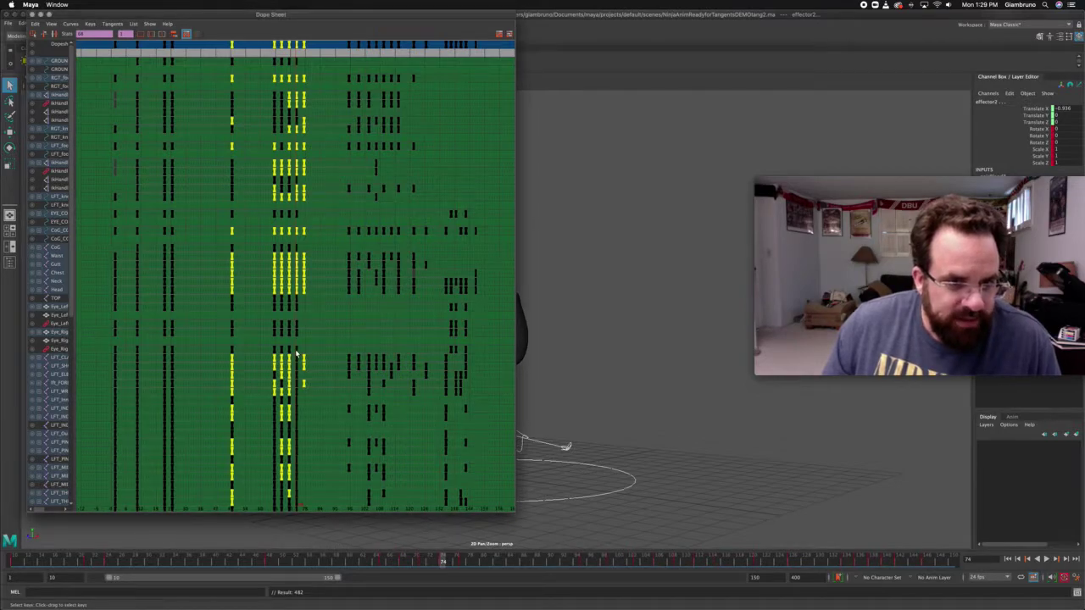
# Key the entire hierarchy at each remaining pose from frame 77 through frame 146 and close the Dope Sheet.
pyautogui.moveTo(447, 561); pyautogui.dragTo(461, 561)
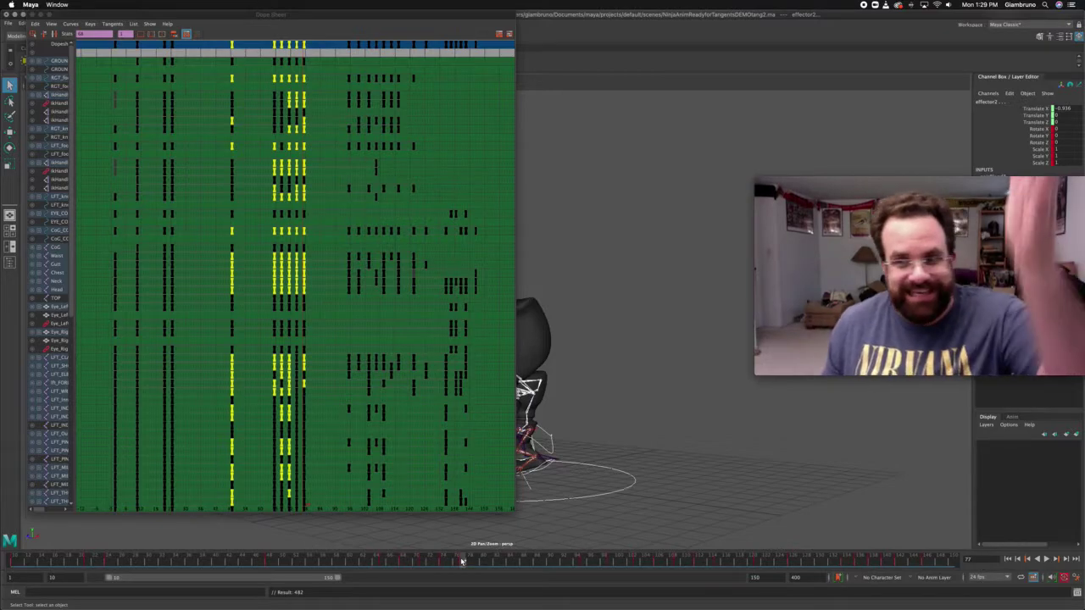
pyautogui.moveTo(462, 560); pyautogui.dragTo(924, 564)
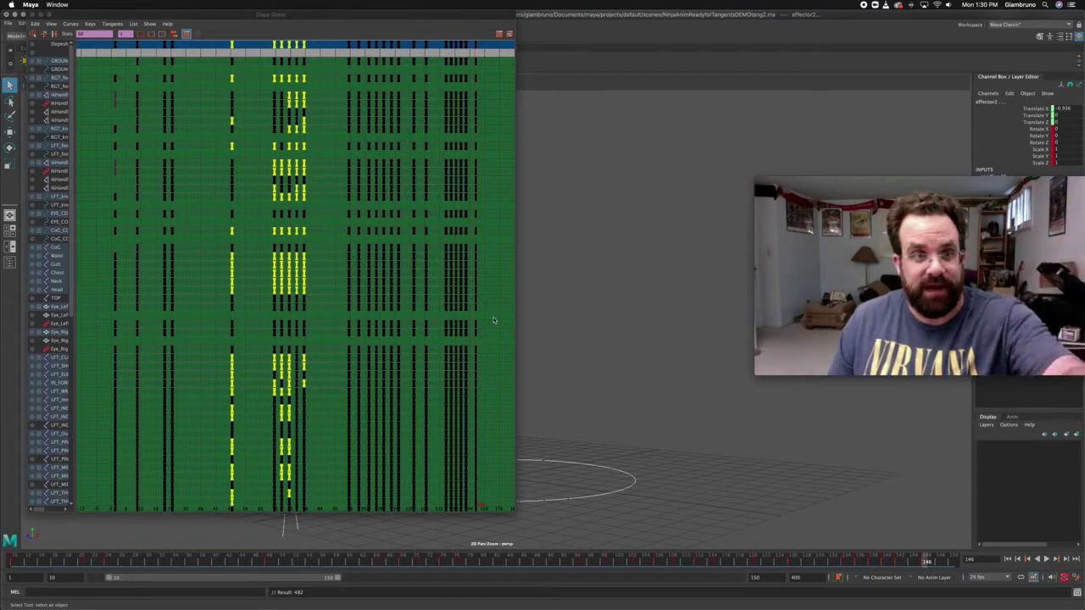
pyautogui.moveTo(388, 17); pyautogui.dragTo(508, 17)
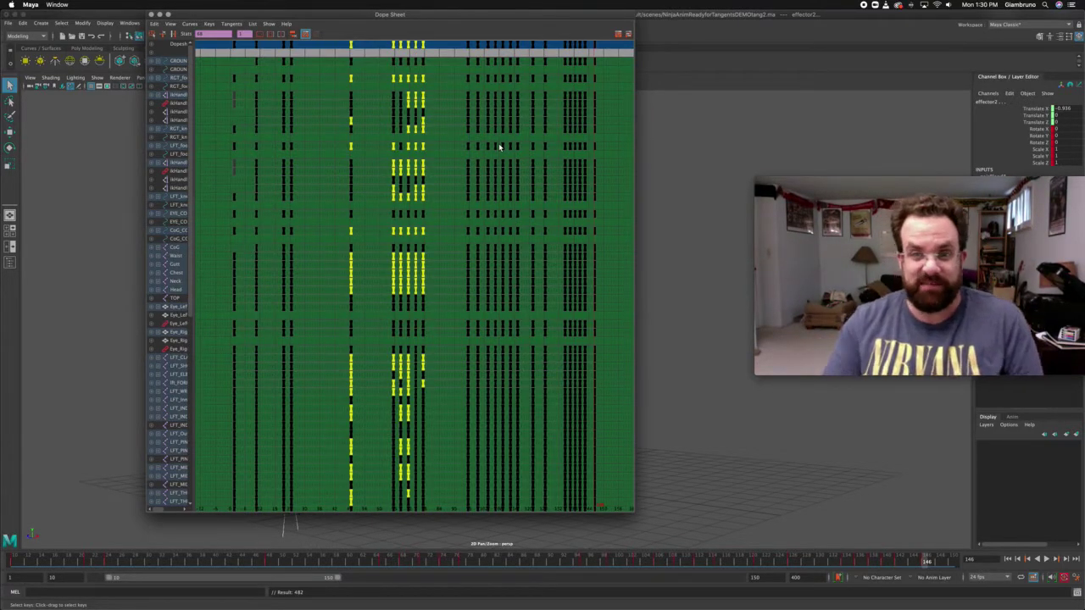
pyautogui.moveTo(632, 514); pyautogui.dragTo(654, 152)
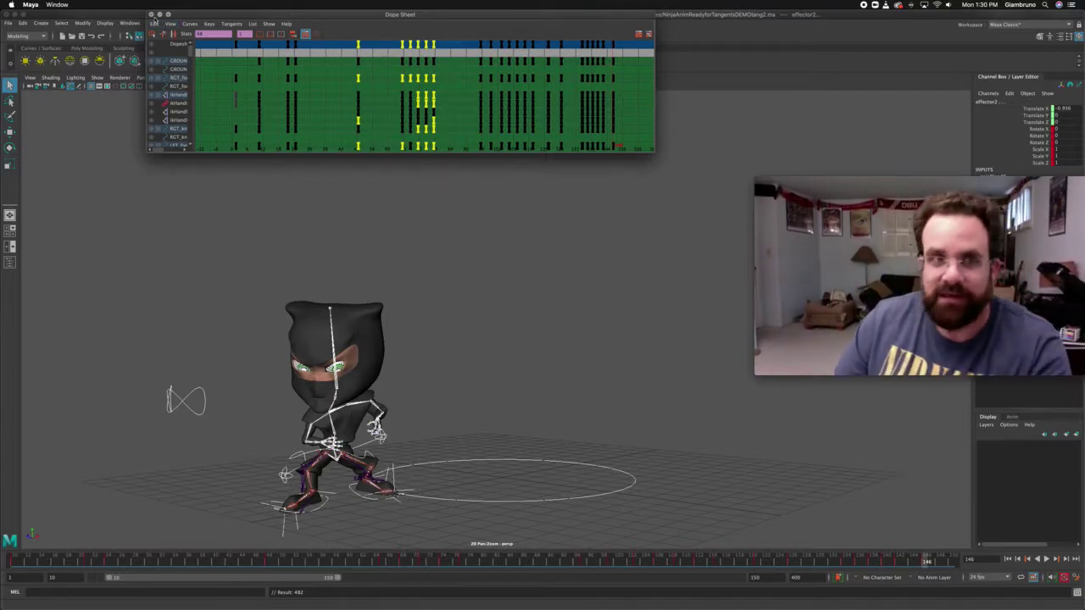
pyautogui.click(150, 14)
# Play the fully keyed stepped animation from frame 10 and stop the playback.
pyautogui.moveTo(271, 560); pyautogui.dragTo(12, 566)
pyautogui.click(1047, 560)
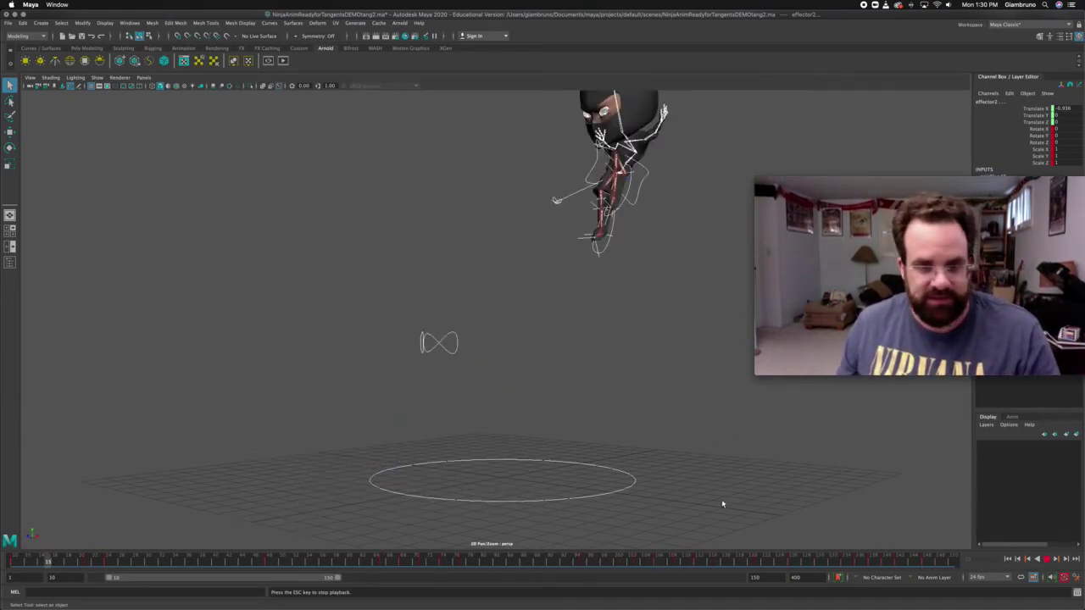
pyautogui.press('Escape')
# Select the ground control and open the Animation settings category in the preferences.
pyautogui.moveTo(585, 479); pyautogui.dragTo(645, 497)
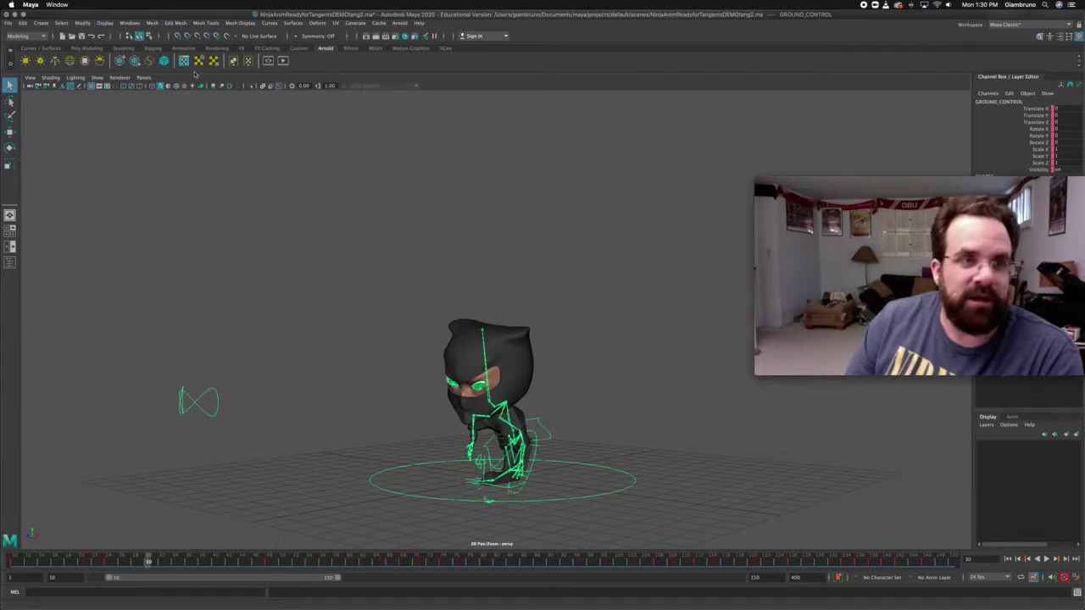
pyautogui.click(130, 23)
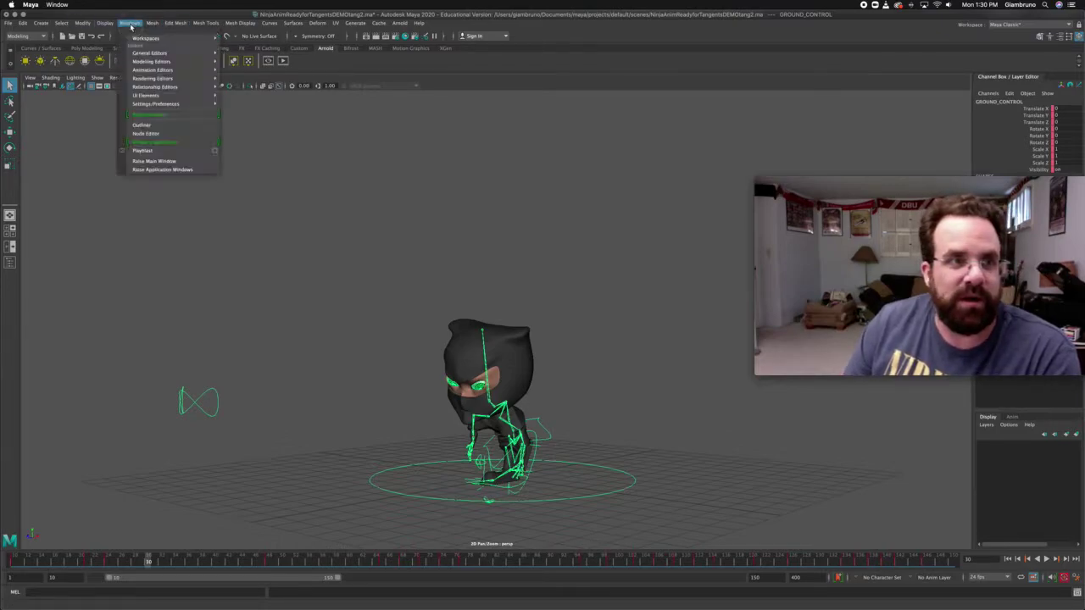
pyautogui.moveTo(176, 104)
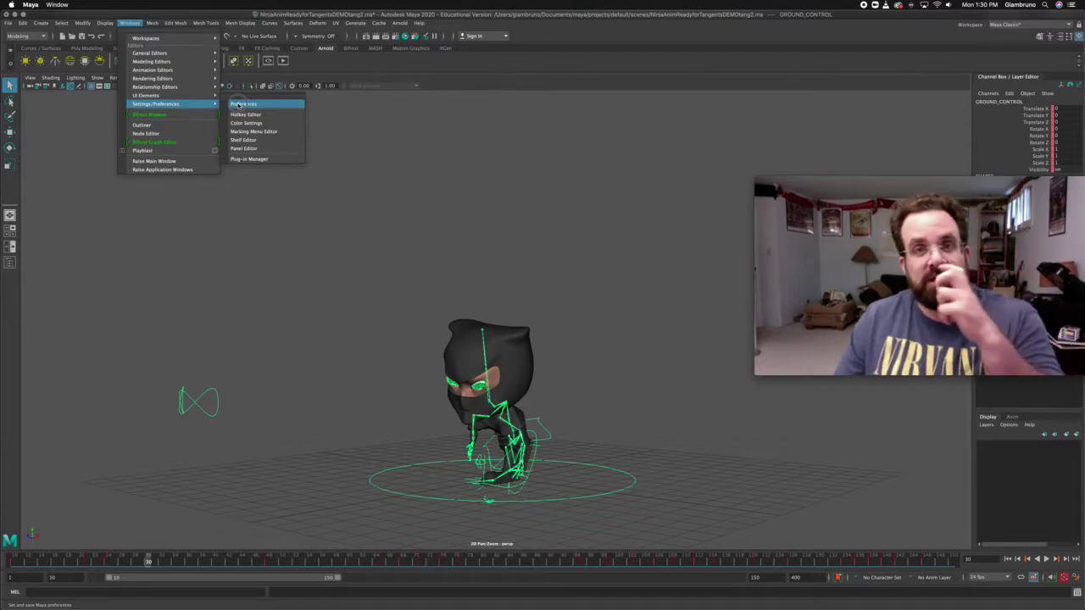
pyautogui.click(240, 104)
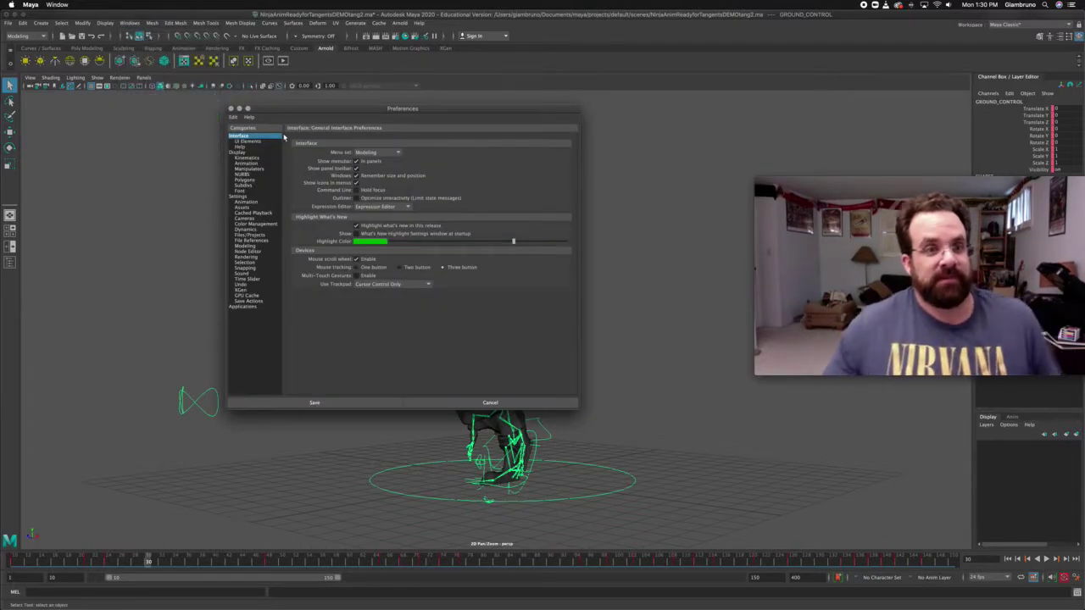
pyautogui.click(245, 202)
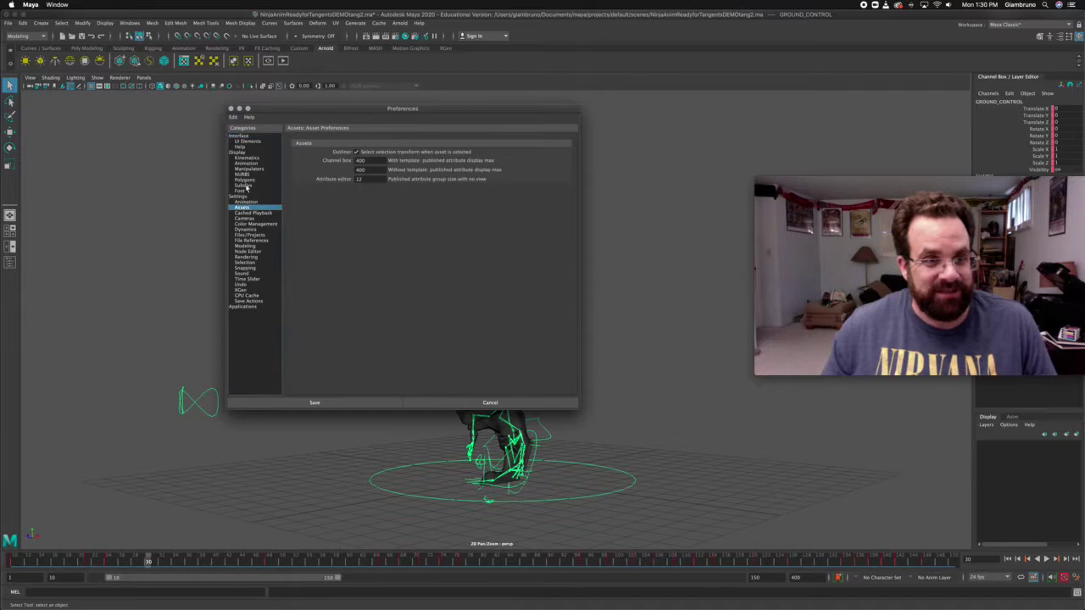
pyautogui.click(247, 163)
pyautogui.click(245, 202)
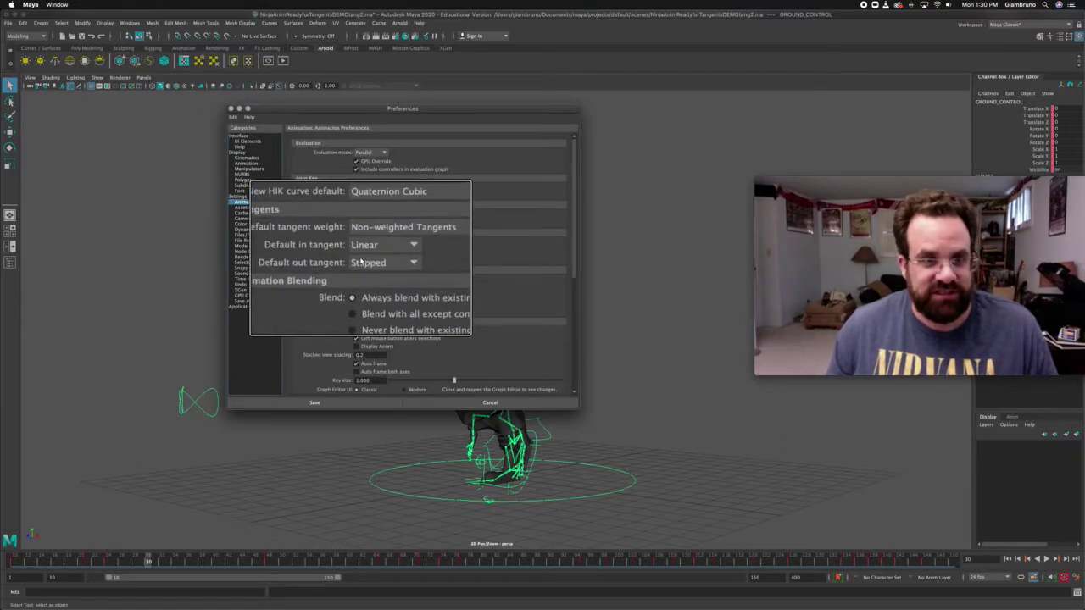
# Set both the default in tangent and the default out tangent to Auto and save the preferences.
pyautogui.click(365, 262)
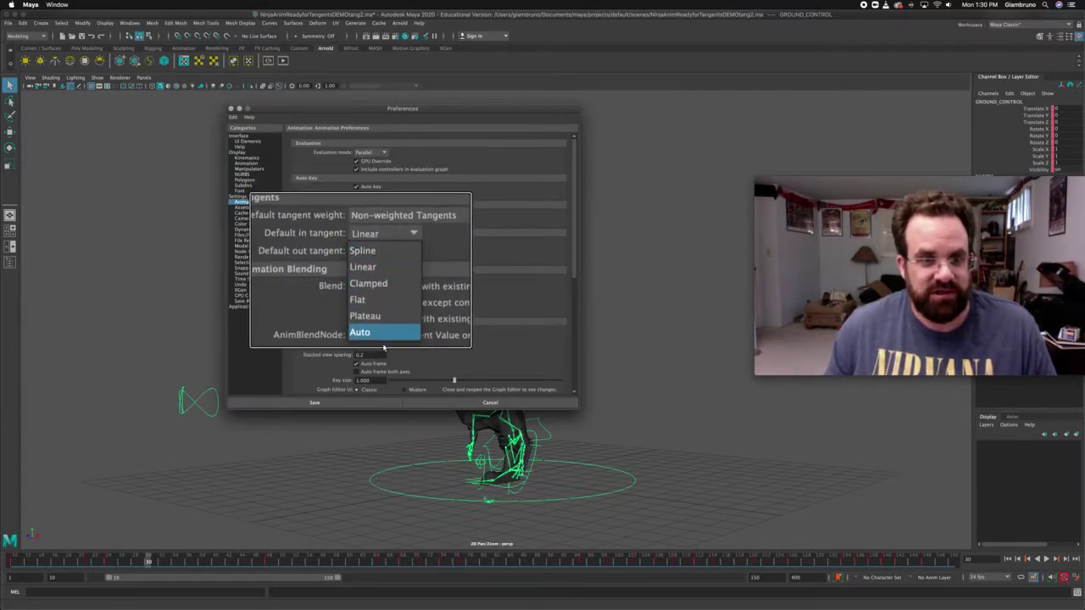
pyautogui.click(381, 335)
pyautogui.click(388, 256)
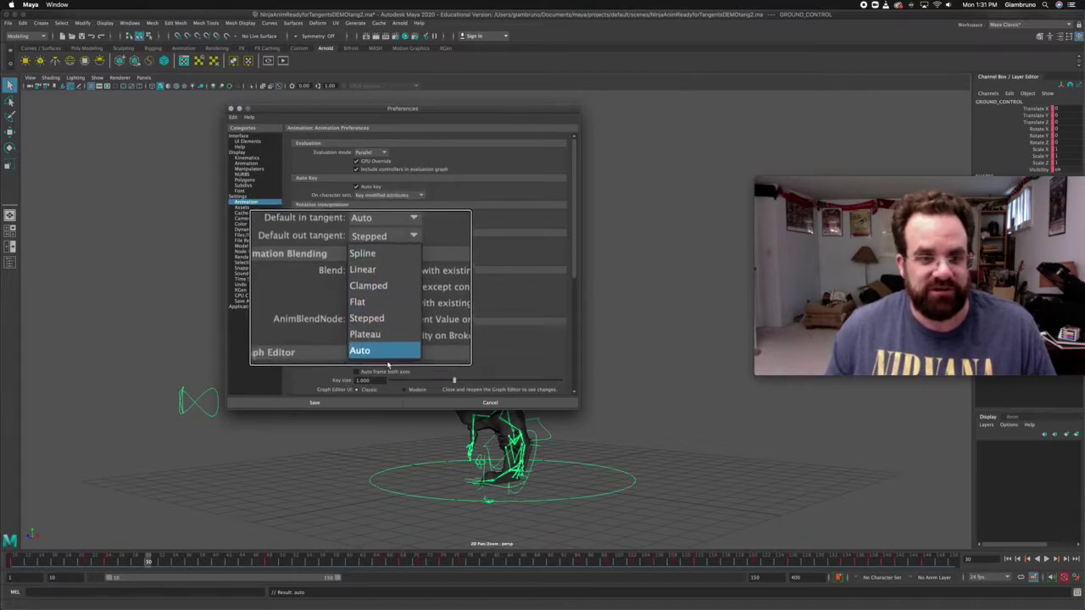
pyautogui.click(384, 350)
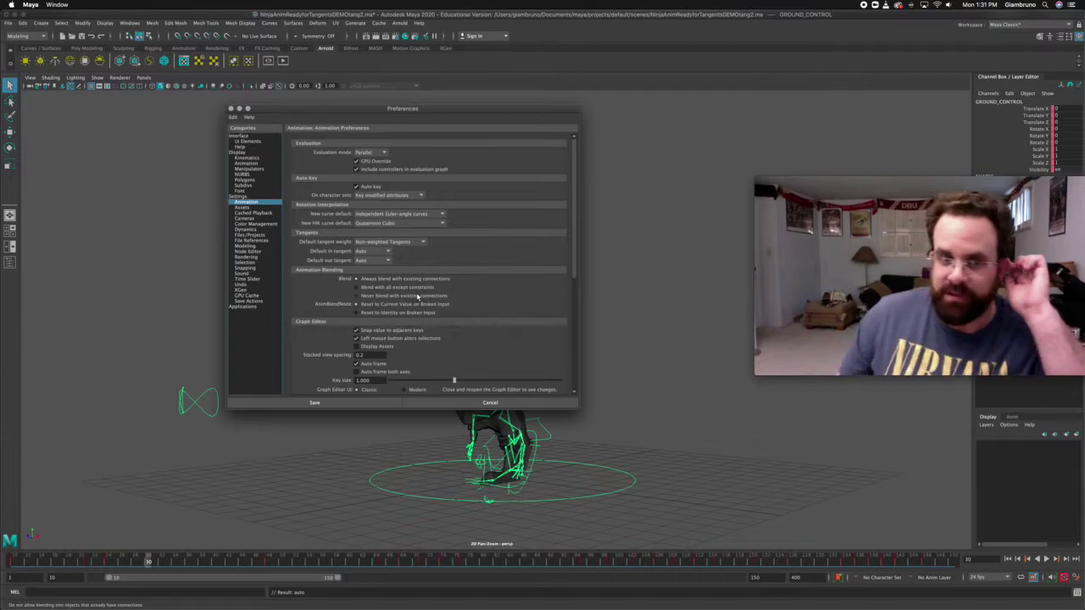
pyautogui.scroll(-5, 452, 378)
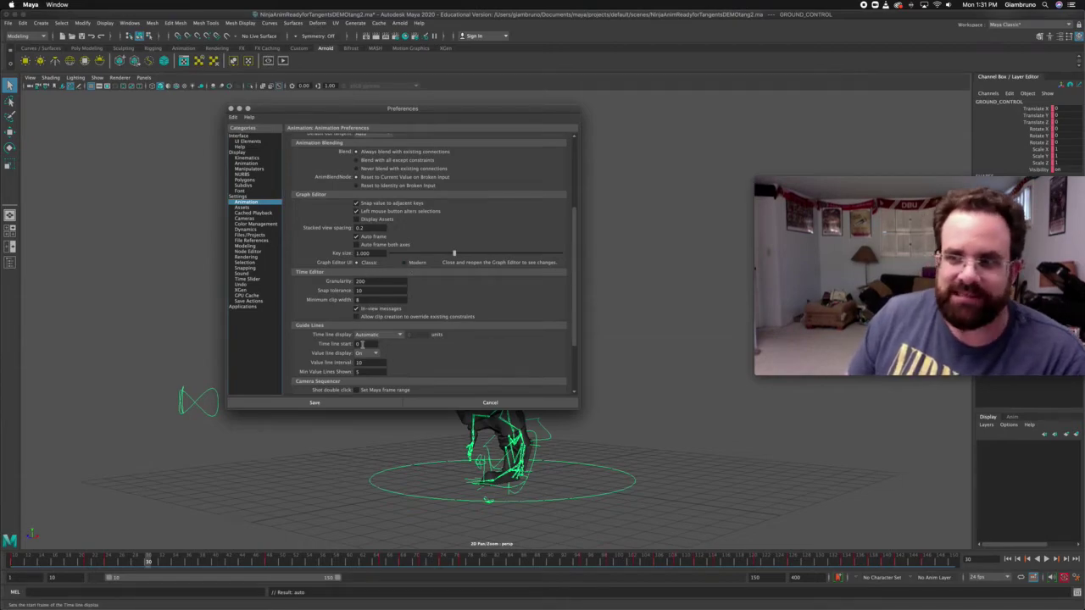
pyautogui.click(315, 403)
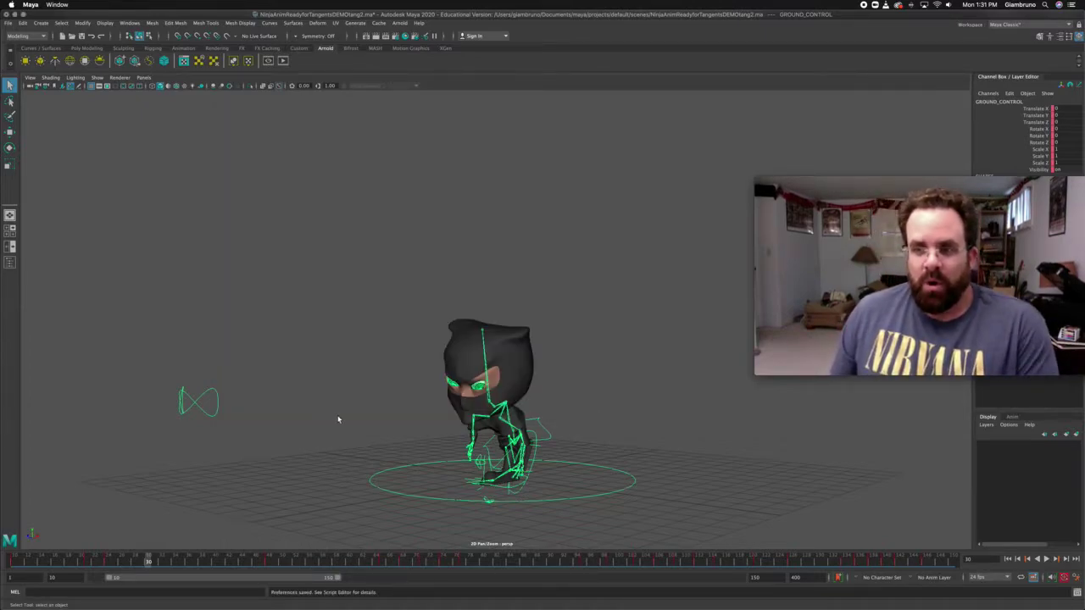
# Return to frame 10, deselect everything and review the playback of the stepped animation.
pyautogui.moveTo(212, 561); pyautogui.dragTo(4, 552)
pyautogui.click(220, 376)
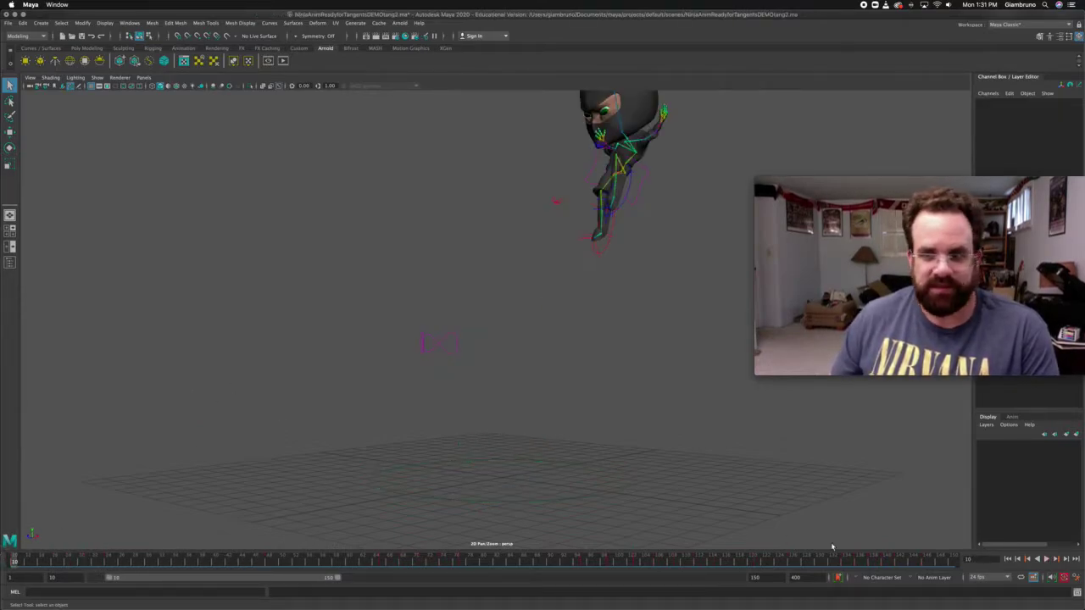
pyautogui.click(1051, 558)
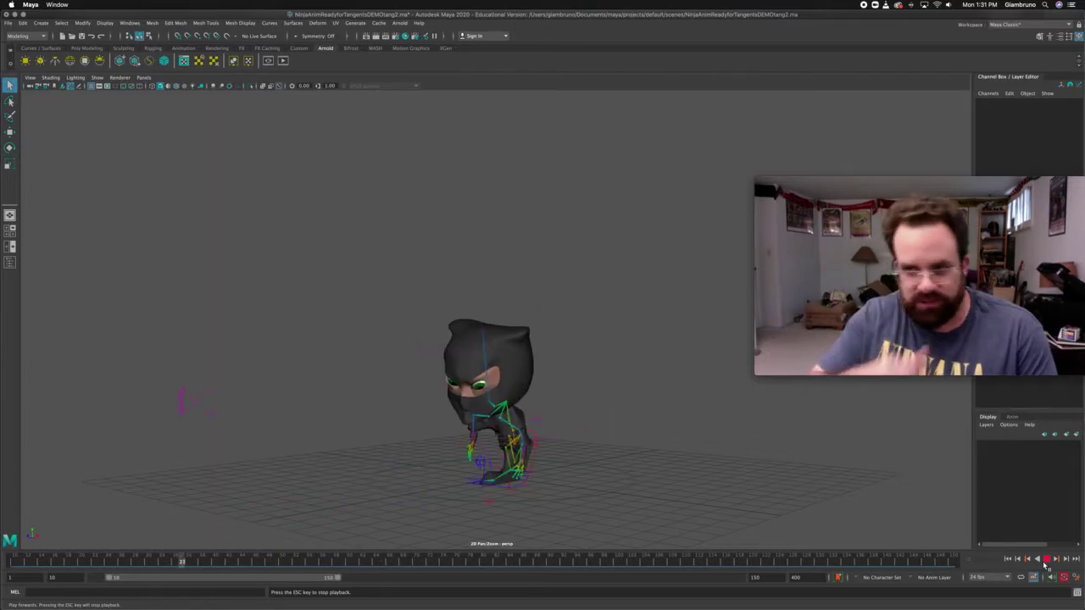
pyautogui.click(1045, 563)
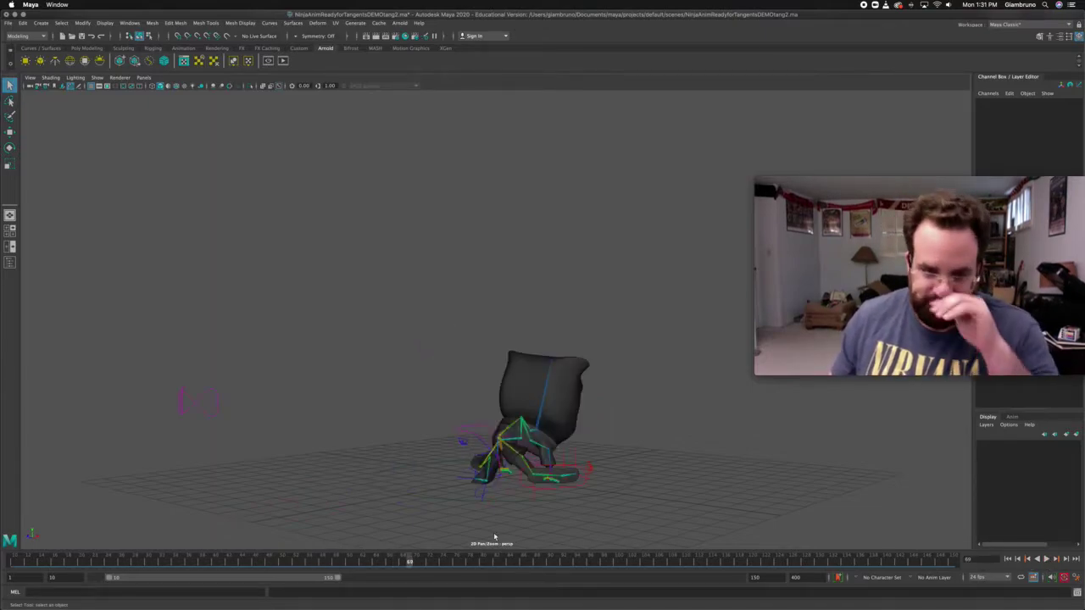
# Select the ground control's entire hierarchy and open its animation curves in the Graph Editor.
pyautogui.click(395, 497)
pyautogui.moveTo(396, 494); pyautogui.dragTo(394, 471, button='right')
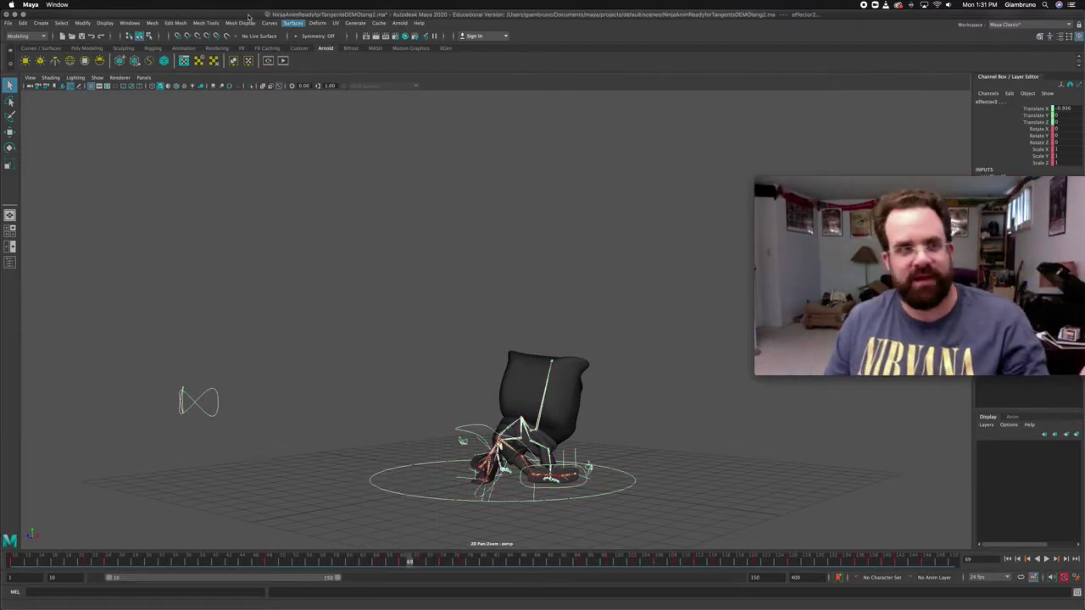
pyautogui.click(128, 23)
pyautogui.moveTo(161, 71)
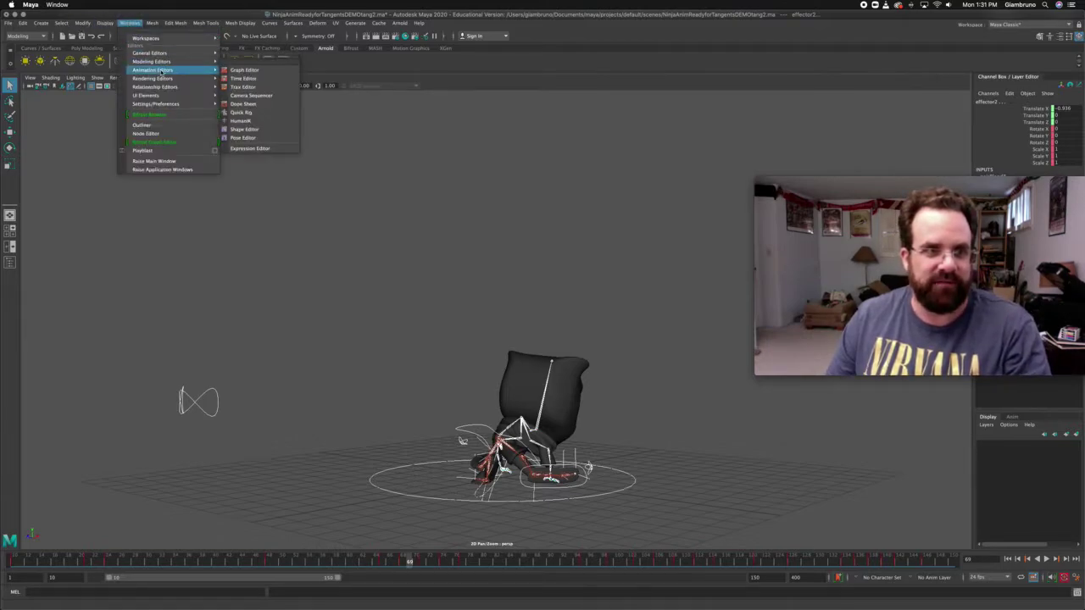
pyautogui.click(265, 71)
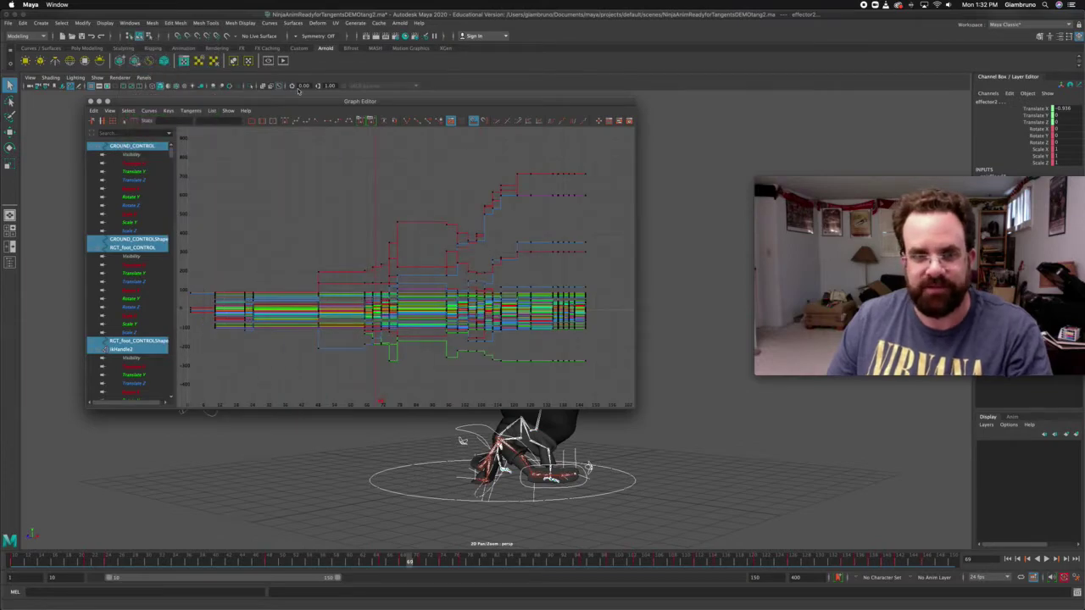
# Select every key of the hierarchy in the Graph Editor, convert them to Auto tangents and close the editor.
pyautogui.scroll(-15, 129, 316)
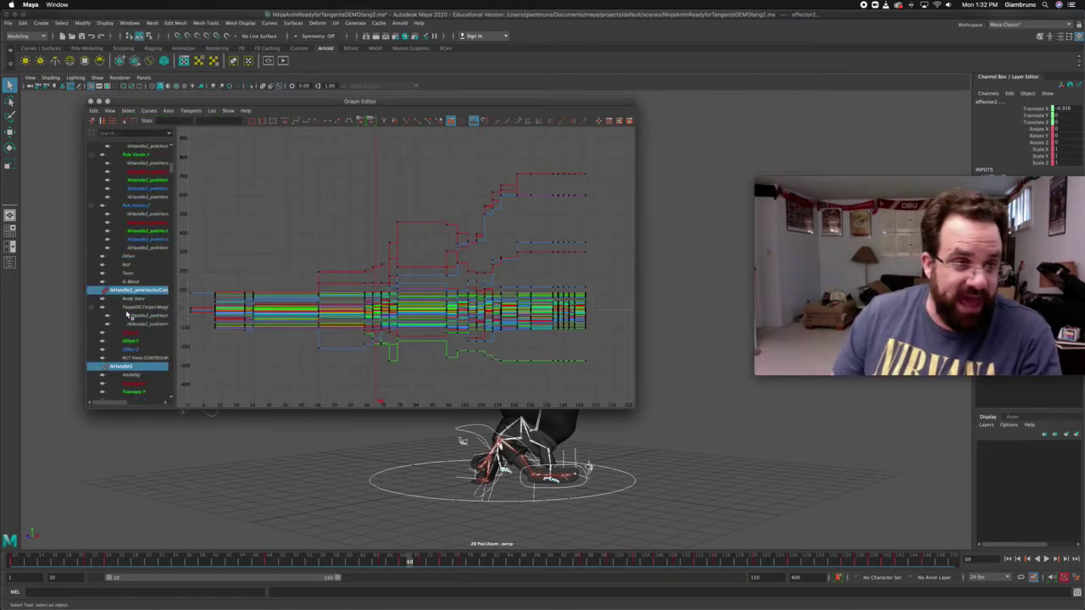
pyautogui.scroll(-8, 154, 316)
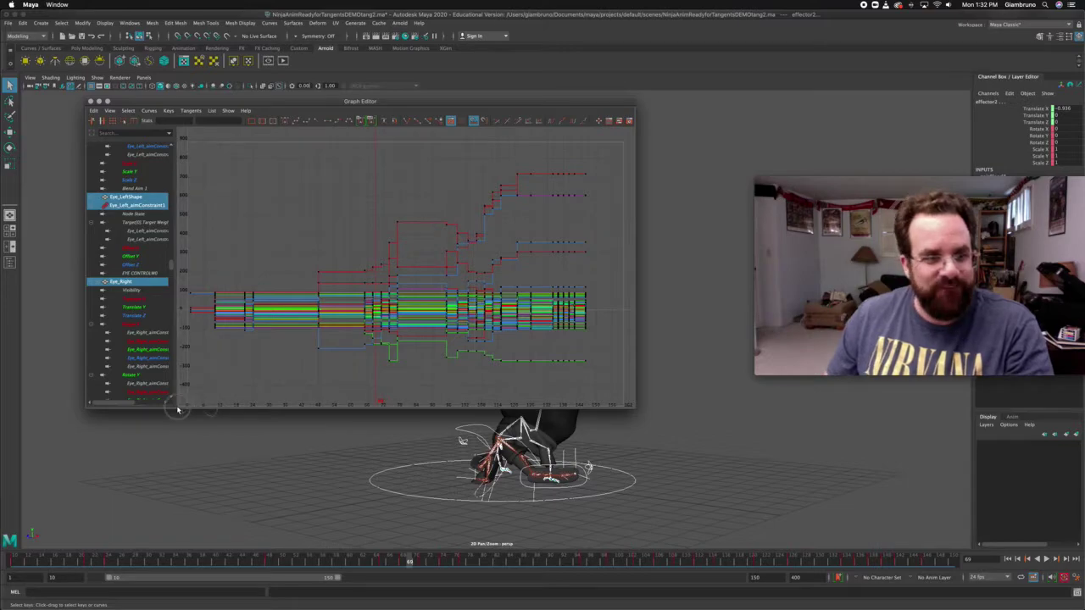
pyautogui.moveTo(188, 408); pyautogui.dragTo(189, 408)
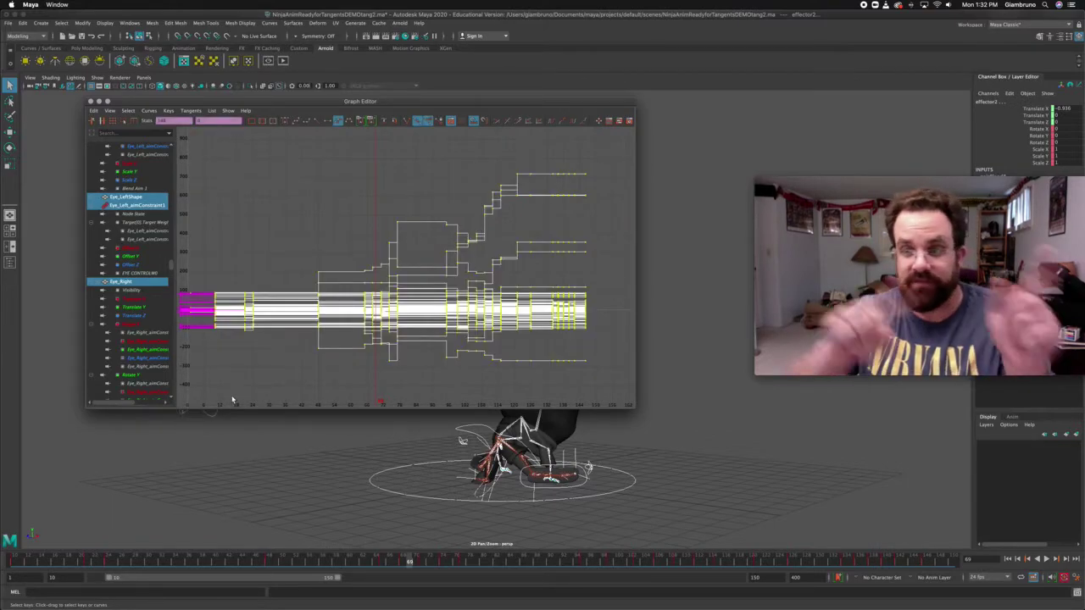
pyautogui.click(628, 168)
pyautogui.moveTo(195, 359); pyautogui.dragTo(184, 413)
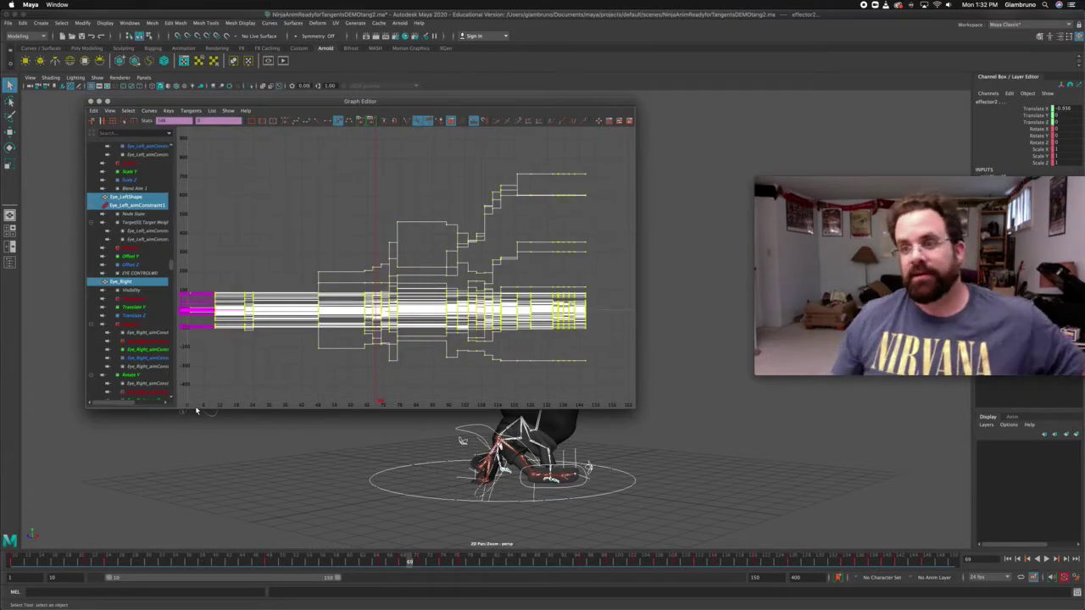
pyautogui.click(285, 122)
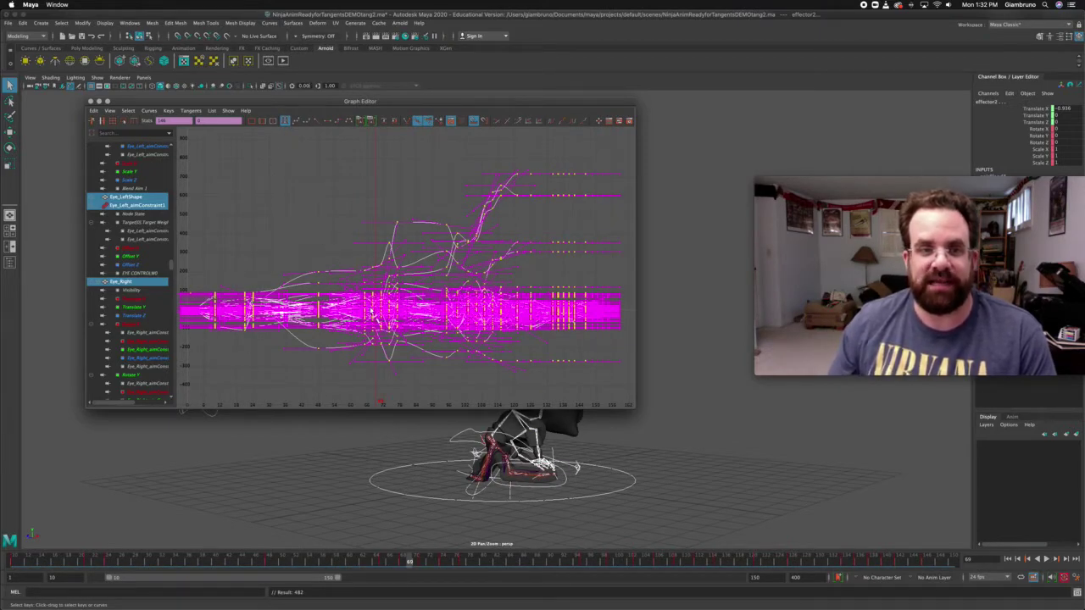
pyautogui.hotkey('ctrl', 'z')
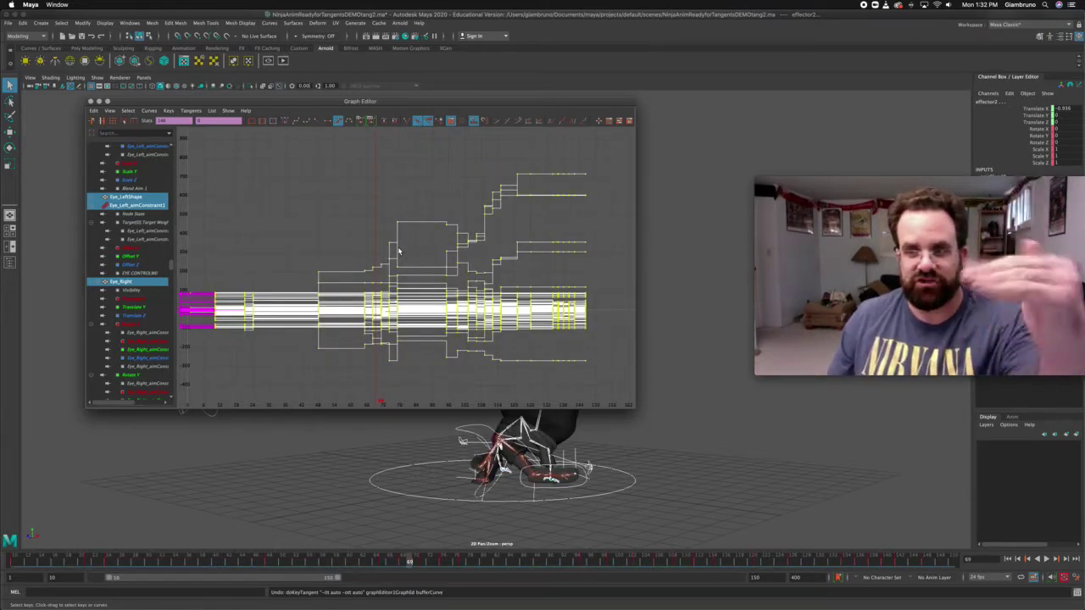
pyautogui.click(285, 121)
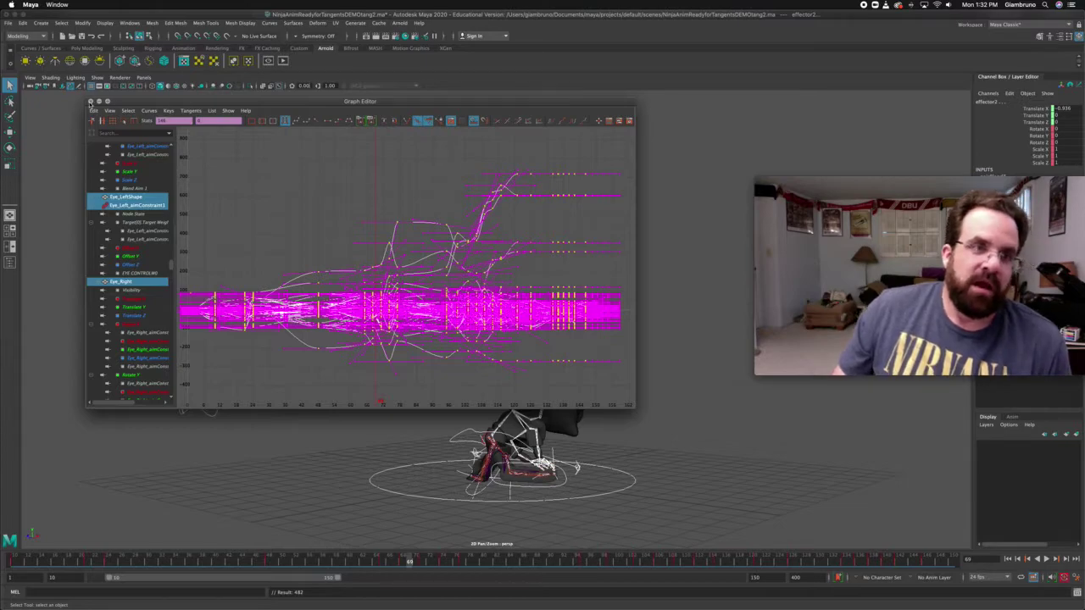
pyautogui.click(91, 102)
# Return to frame 10, clear the selection and review the playback of the animation with Auto tangents.
pyautogui.click(9, 562)
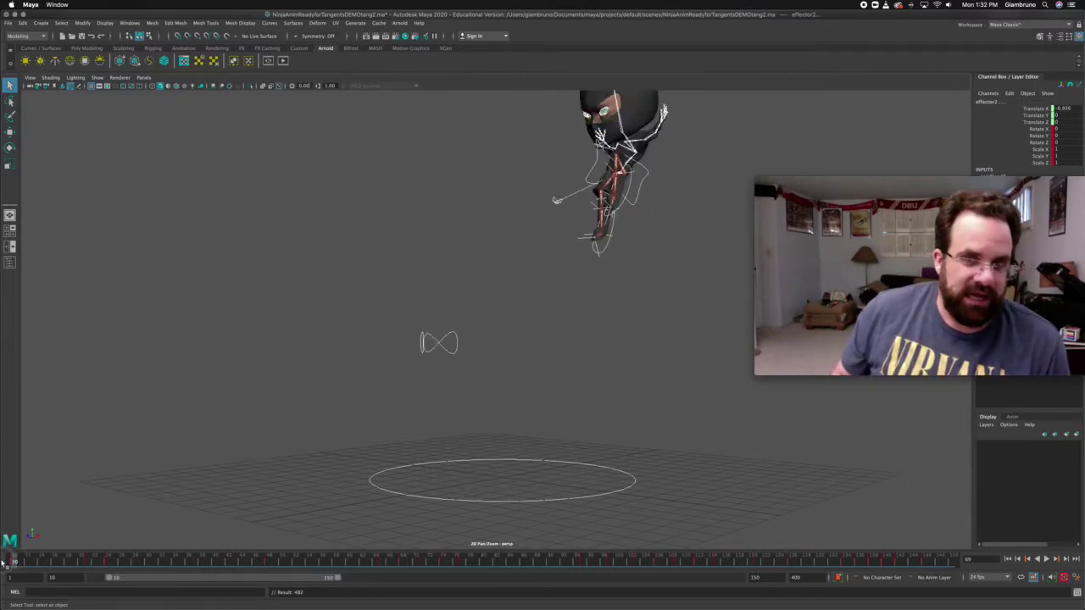
pyautogui.click(339, 238)
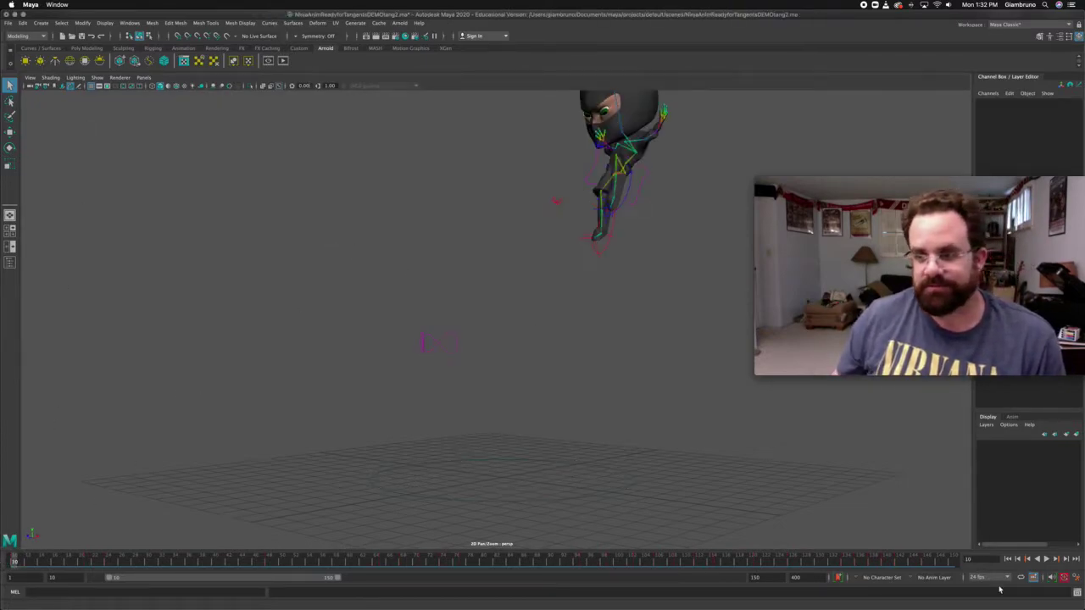
pyautogui.click(1048, 559)
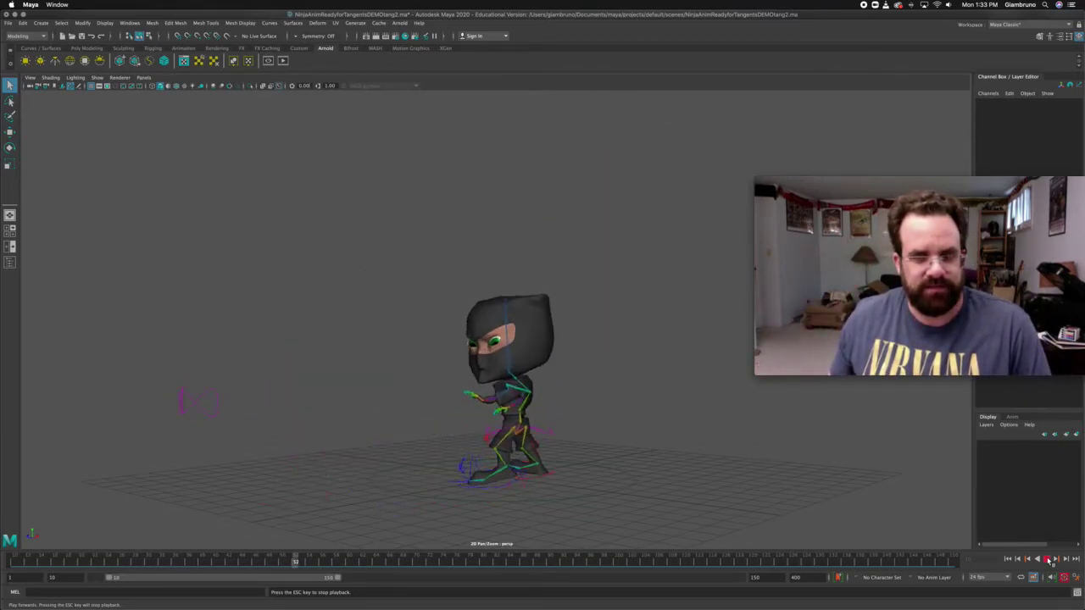
pyautogui.click(1047, 560)
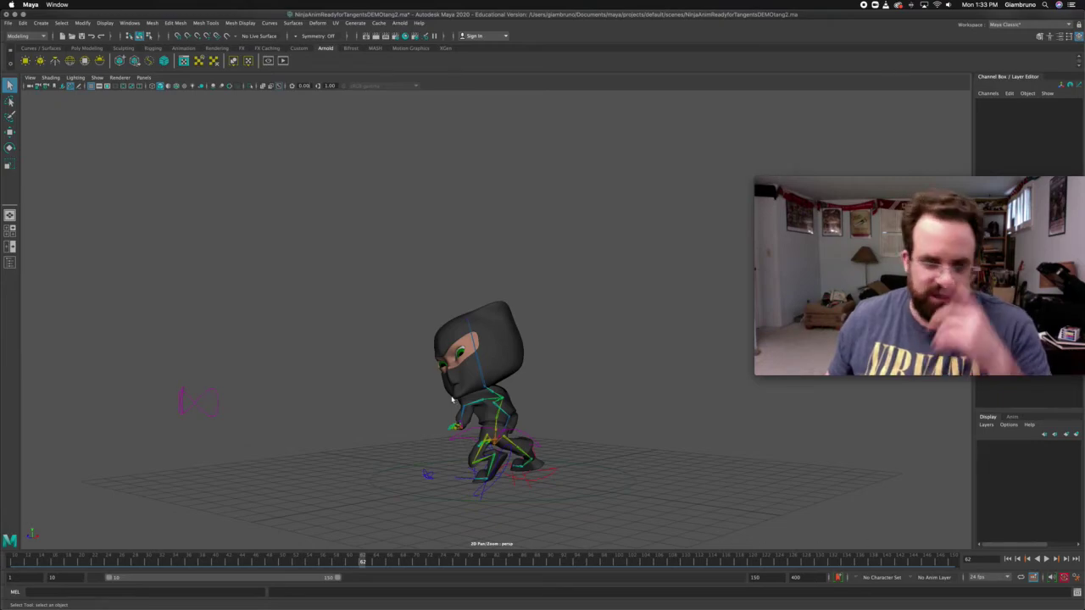
pyautogui.click(97, 77)
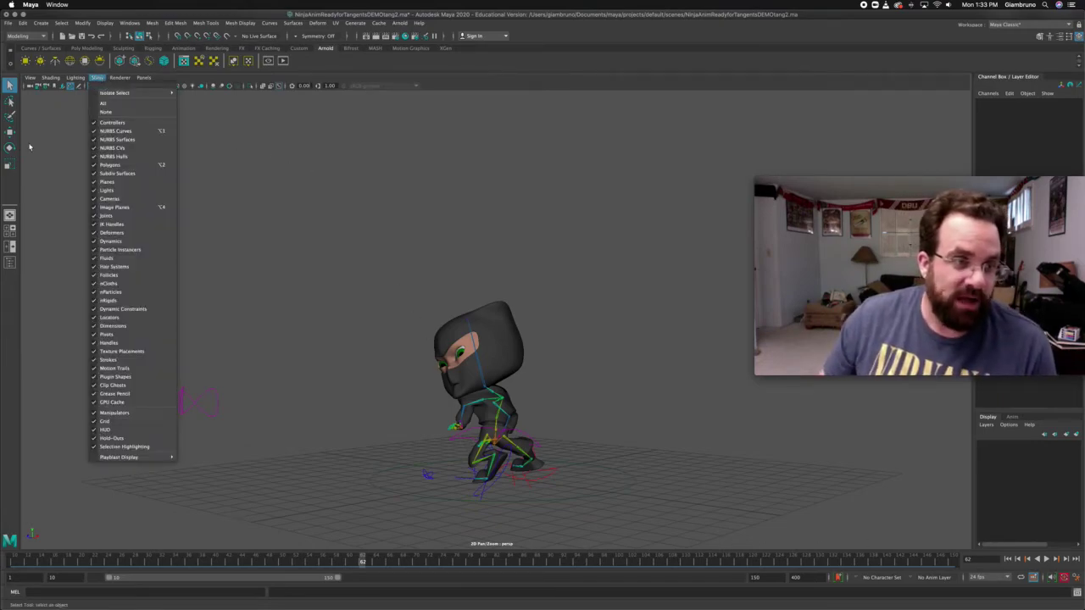
pyautogui.click(67, 227)
pyautogui.moveTo(10, 228)
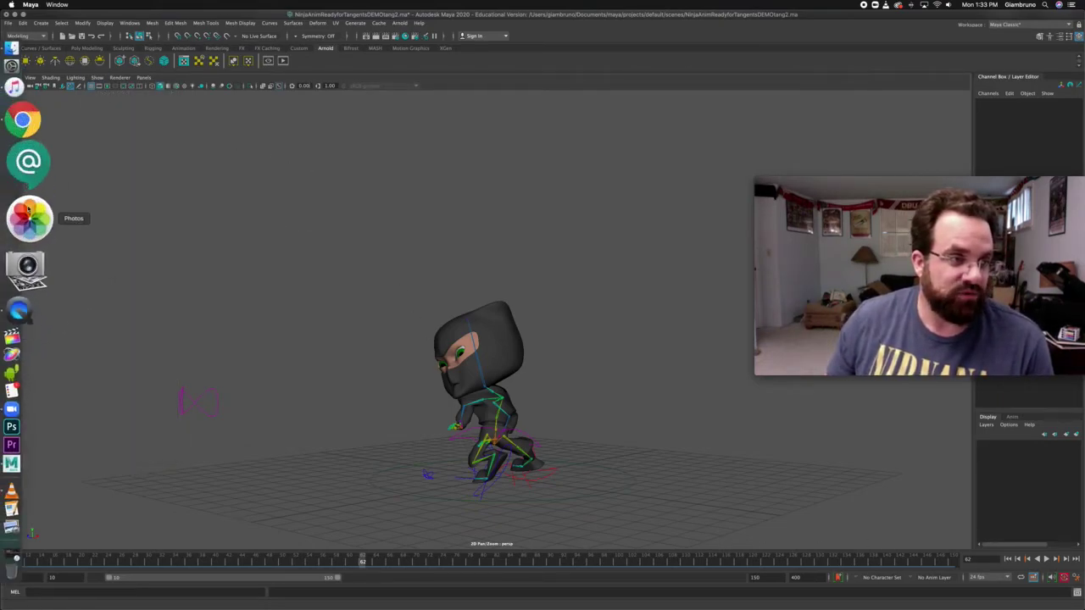
# Switch to Chrome, read the playblast instructions on the Tangents ALL vs iso'd assignment page and return to Maya.
pyautogui.click(29, 180)
pyautogui.moveTo(210, 263); pyautogui.dragTo(372, 282)
pyautogui.click(291, 285)
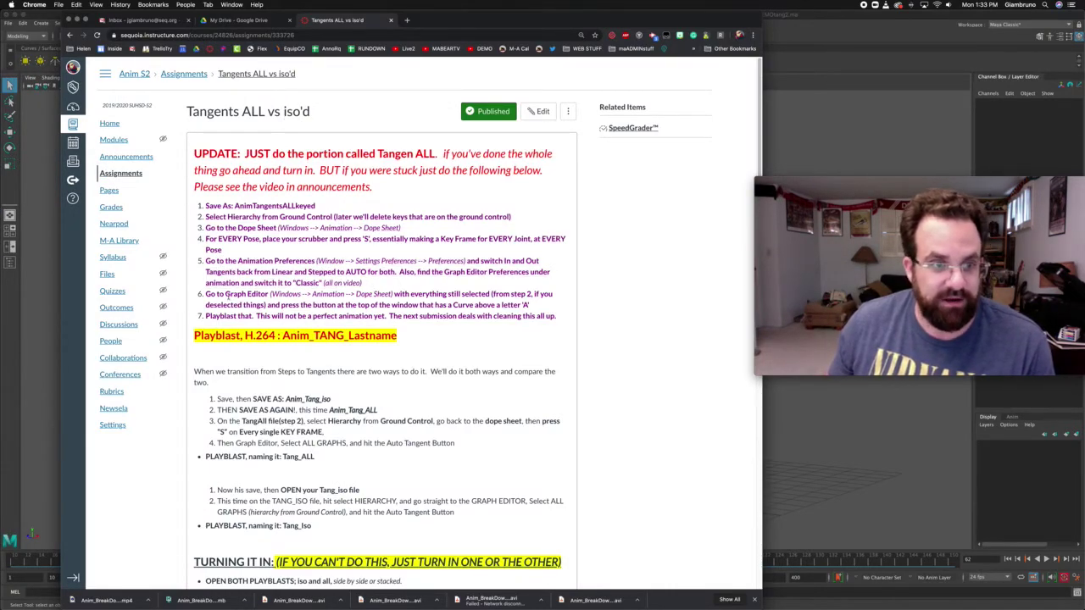
pyautogui.moveTo(226, 316); pyautogui.dragTo(299, 317)
pyautogui.click(855, 464)
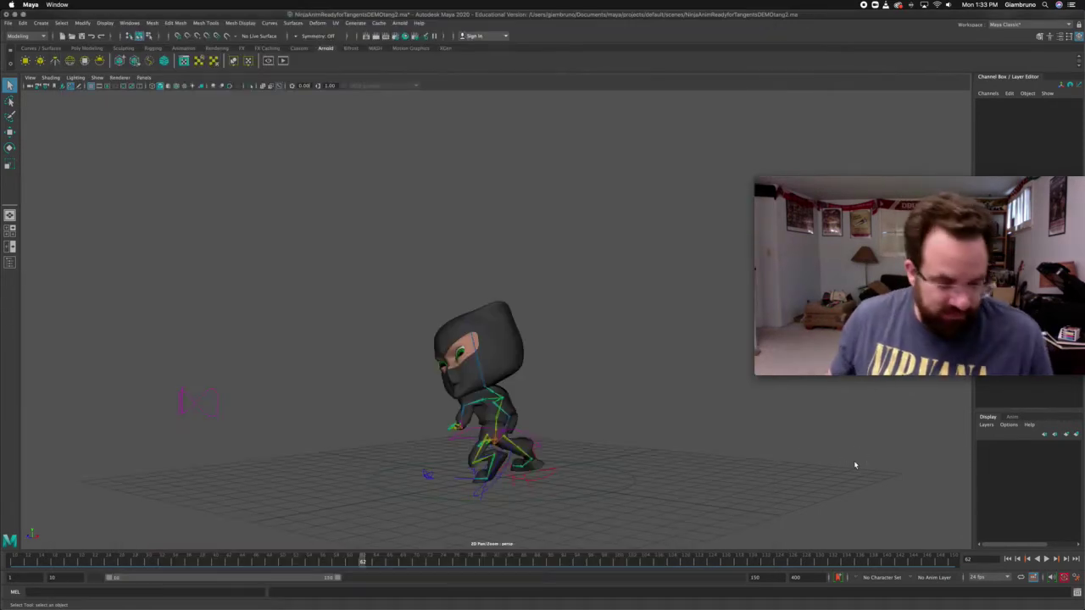
# Save the scene, and save a copy of it as NinjaAnimReadyforTangentsDEMOtsplines.ma in the scenes folder.
pyautogui.press('super+s')
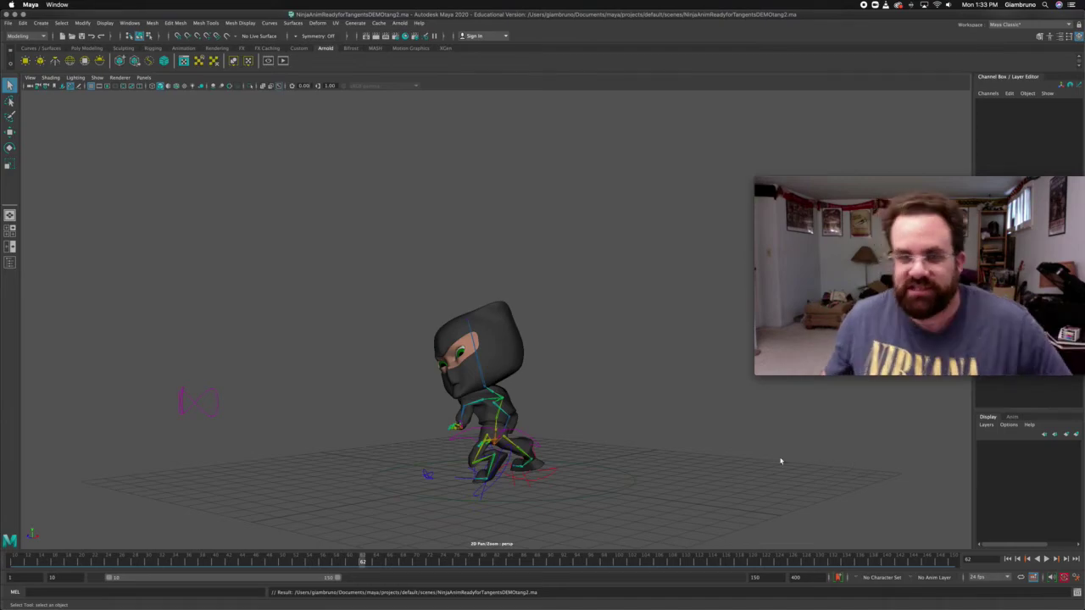
pyautogui.press('super+shift+s')
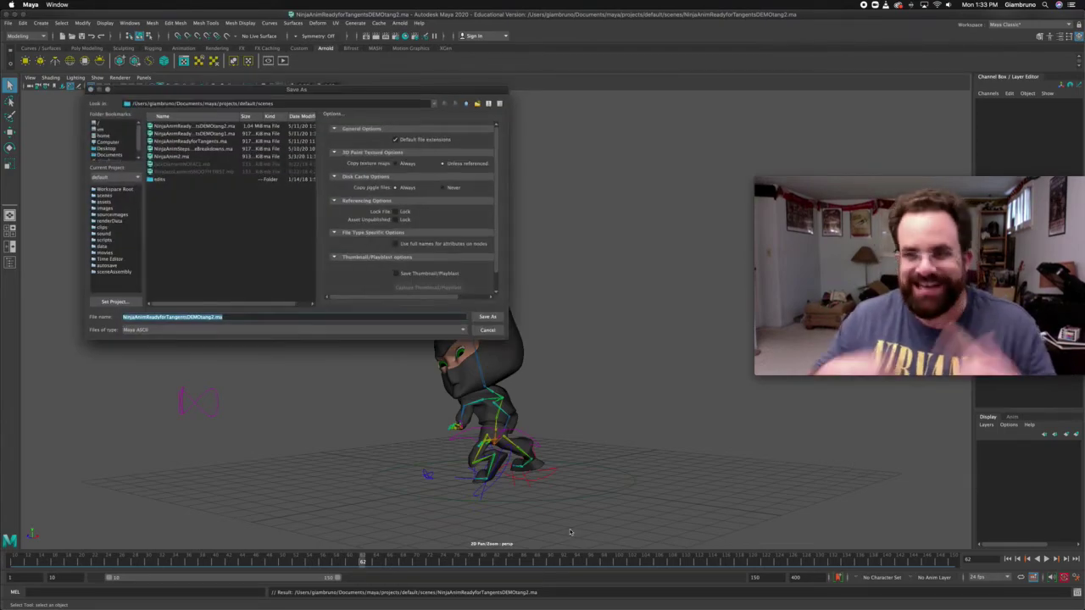
pyautogui.click(213, 318)
pyautogui.moveTo(213, 318); pyautogui.dragTo(204, 318)
pyautogui.write('tan')
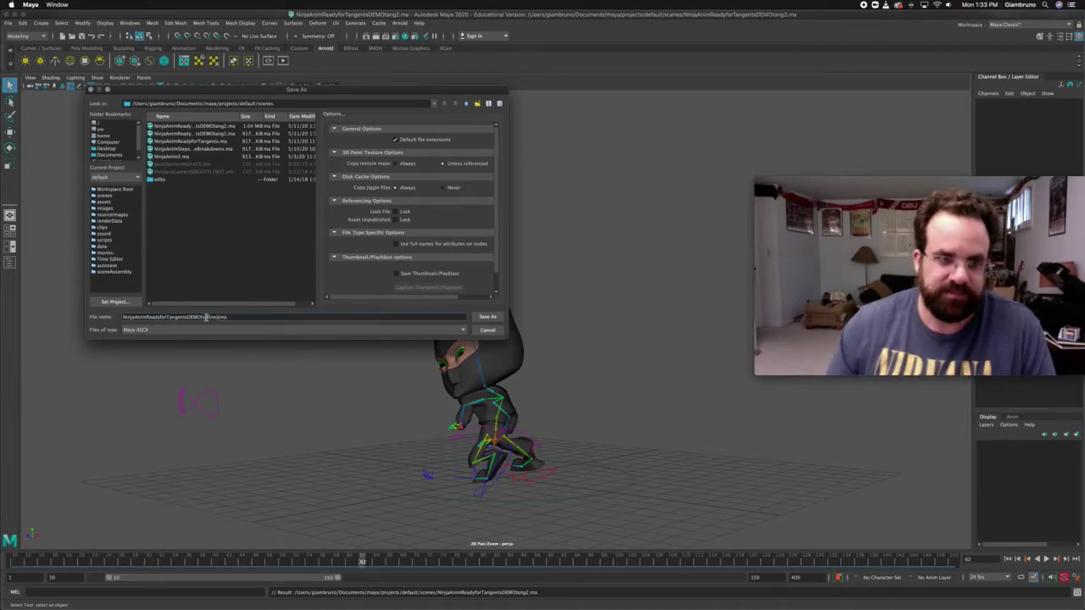
pyautogui.click(483, 318)
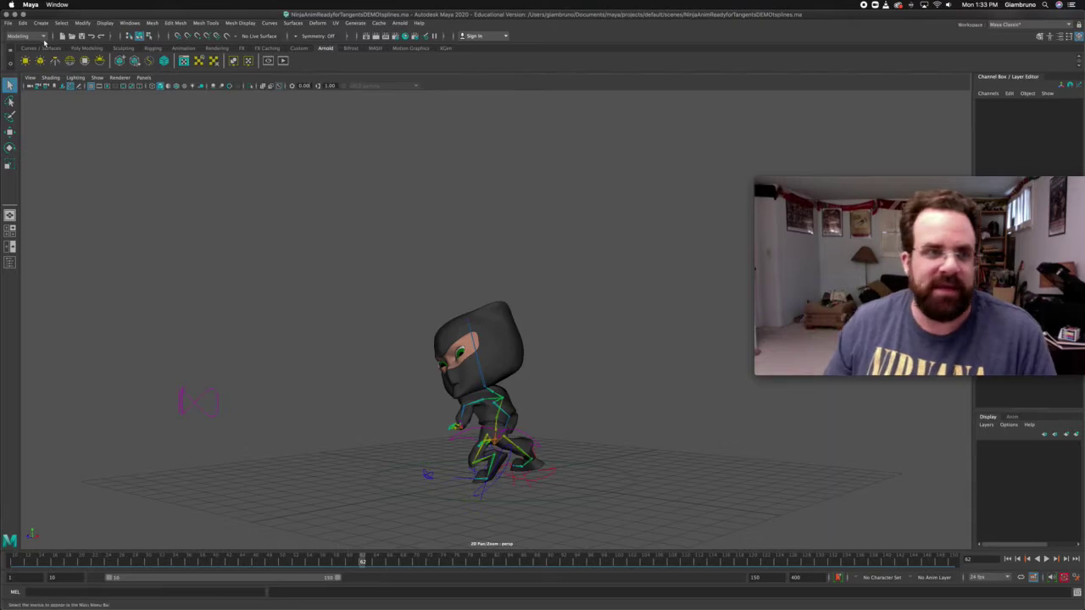
# Hide all object types in the viewport and show only Polygons, so the rig's controls and joints are hidden.
pyautogui.click(98, 78)
pyautogui.click(104, 79)
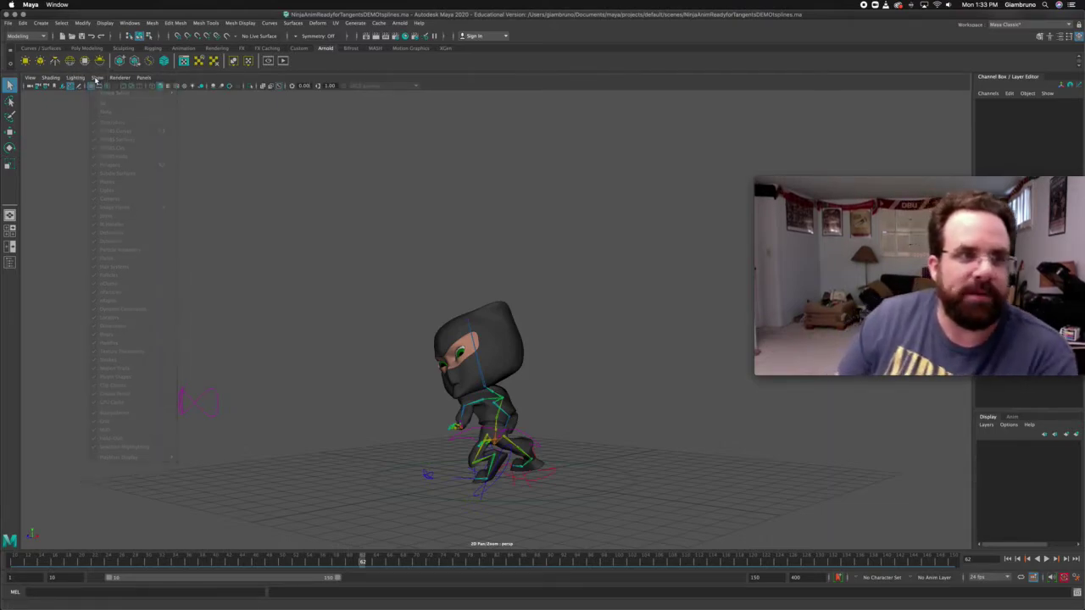
pyautogui.click(97, 79)
pyautogui.click(95, 79)
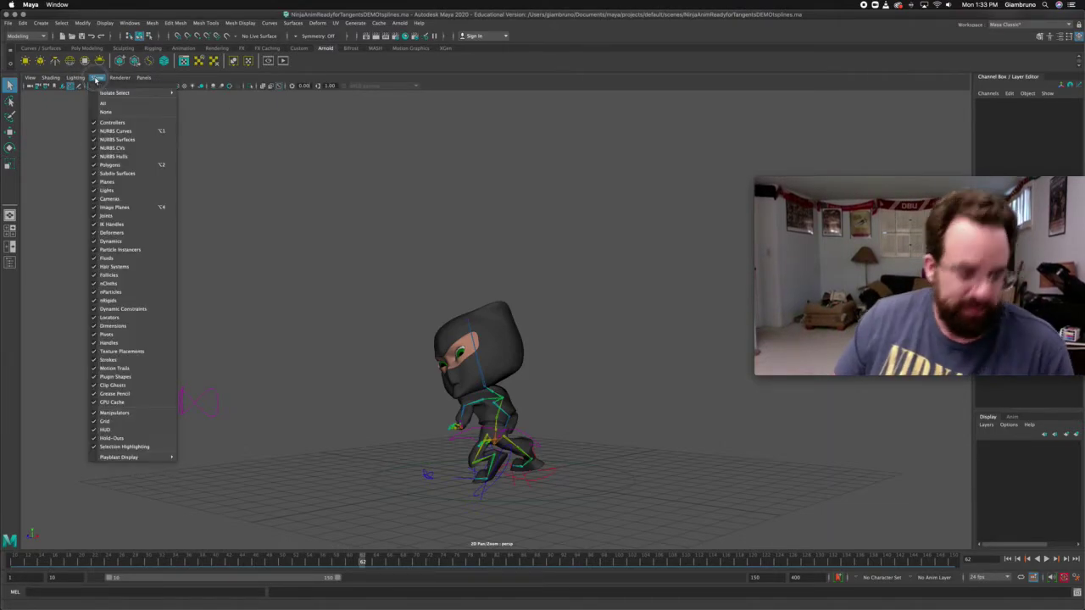
pyautogui.keyDown('ctrl'); pyautogui.scroll(3, 96, 80); pyautogui.keyUp('ctrl')
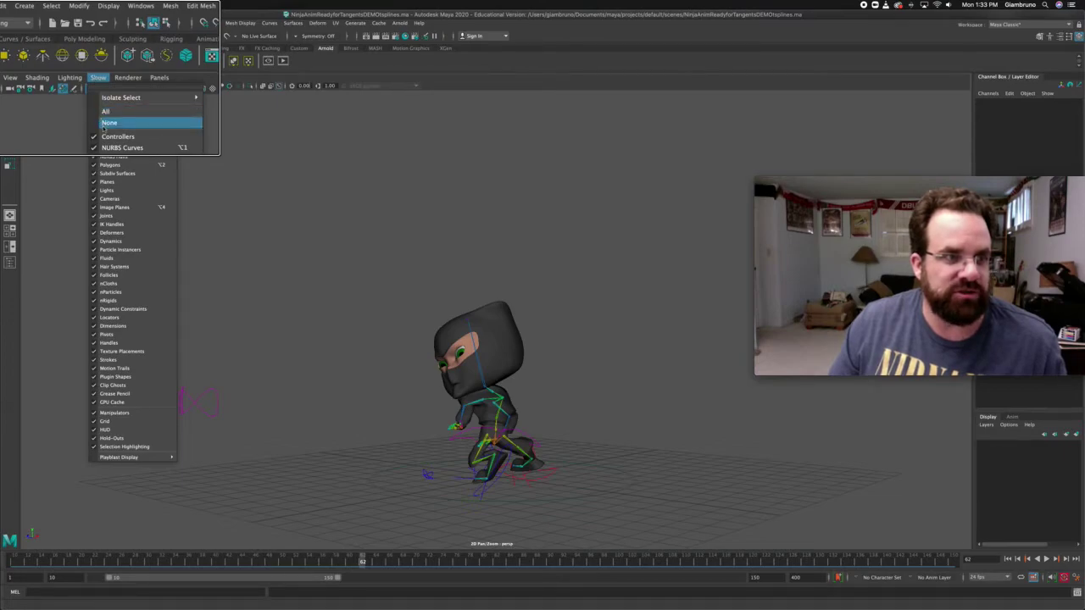
pyautogui.click(109, 122)
pyautogui.click(97, 77)
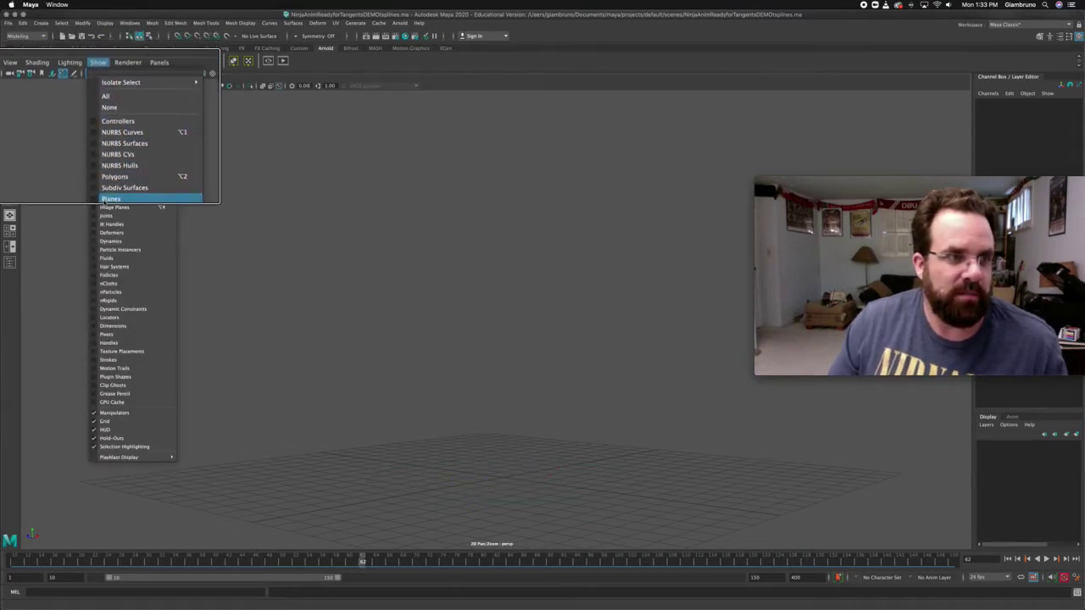
pyautogui.click(111, 164)
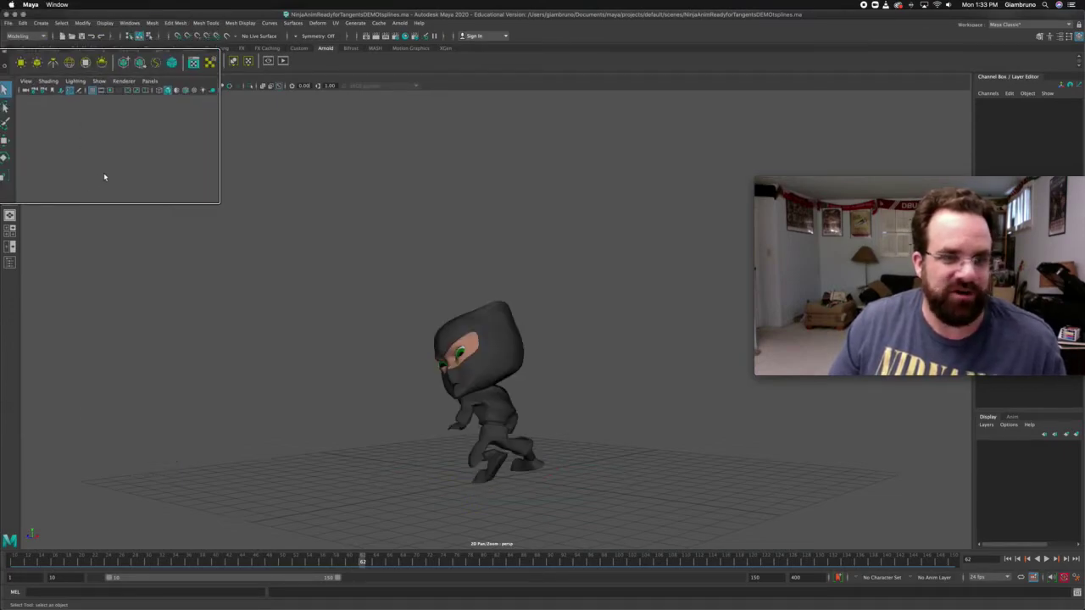
pyautogui.keyDown('ctrl'); pyautogui.scroll(-3, 104, 172); pyautogui.keyUp('ctrl')
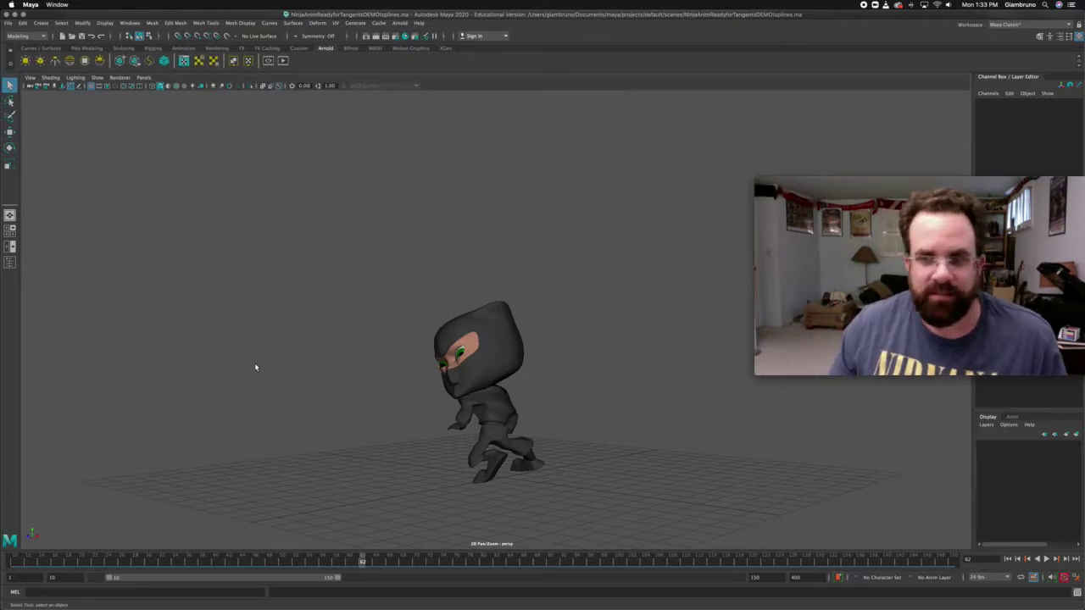
# Return to frame 10 and review the playback of the animation with only the ninja's mesh displayed.
pyautogui.moveTo(219, 559); pyautogui.dragTo(4, 556)
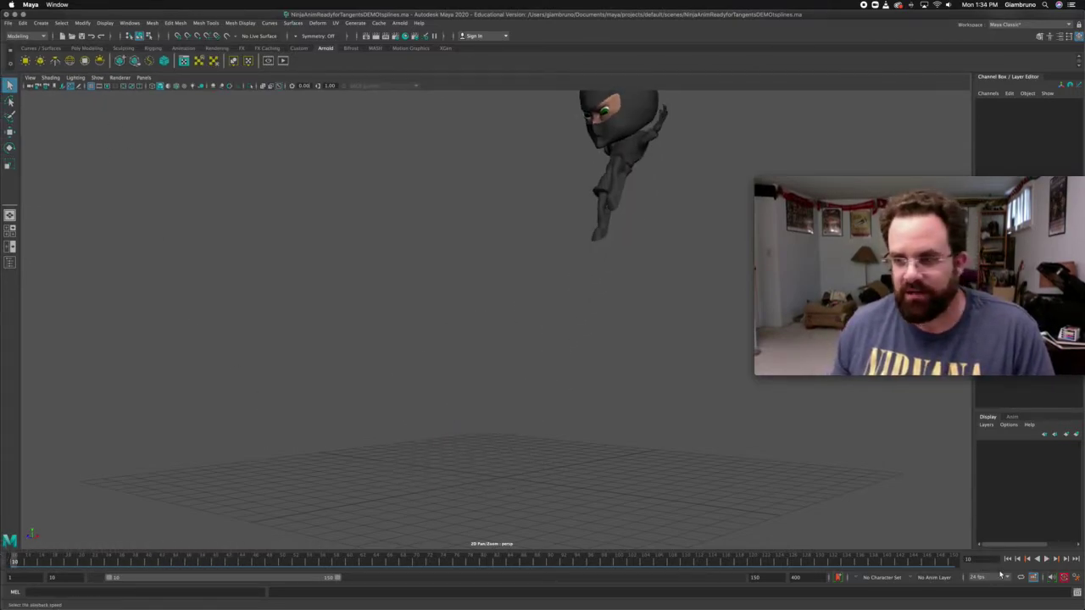
pyautogui.click(1046, 559)
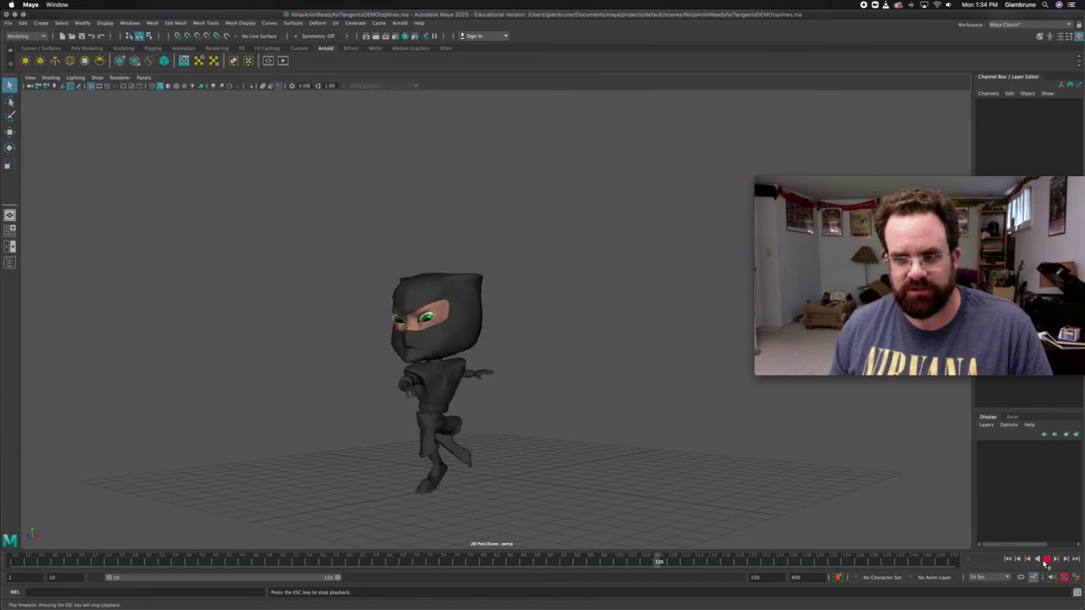
pyautogui.click(1046, 560)
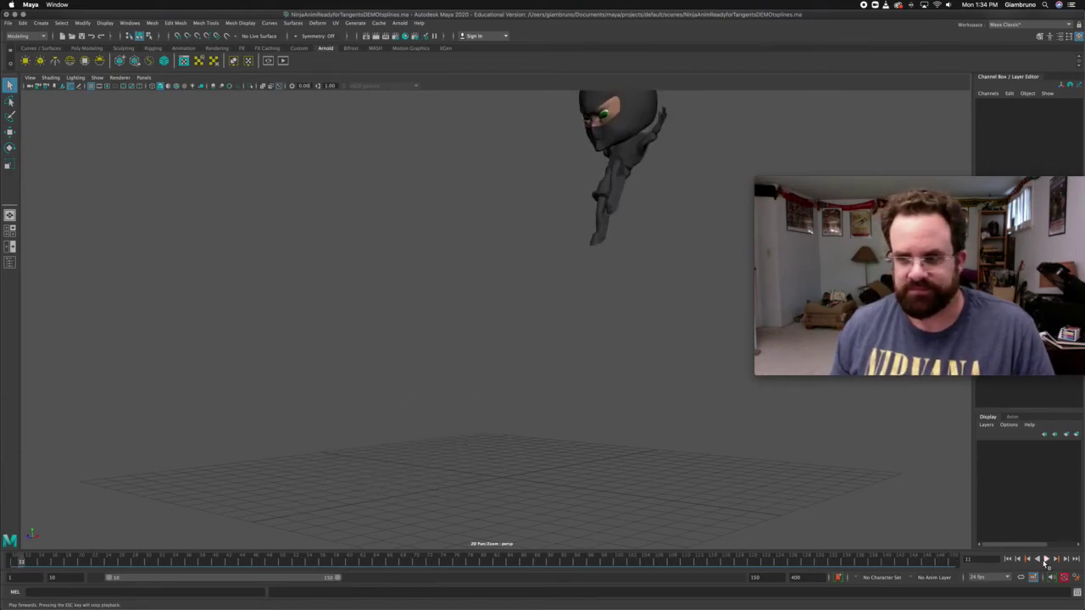
# Open the Playblast options and choose H.264 as the movie's encoding.
pyautogui.rightClick(1046, 562)
pyautogui.click(1074, 558)
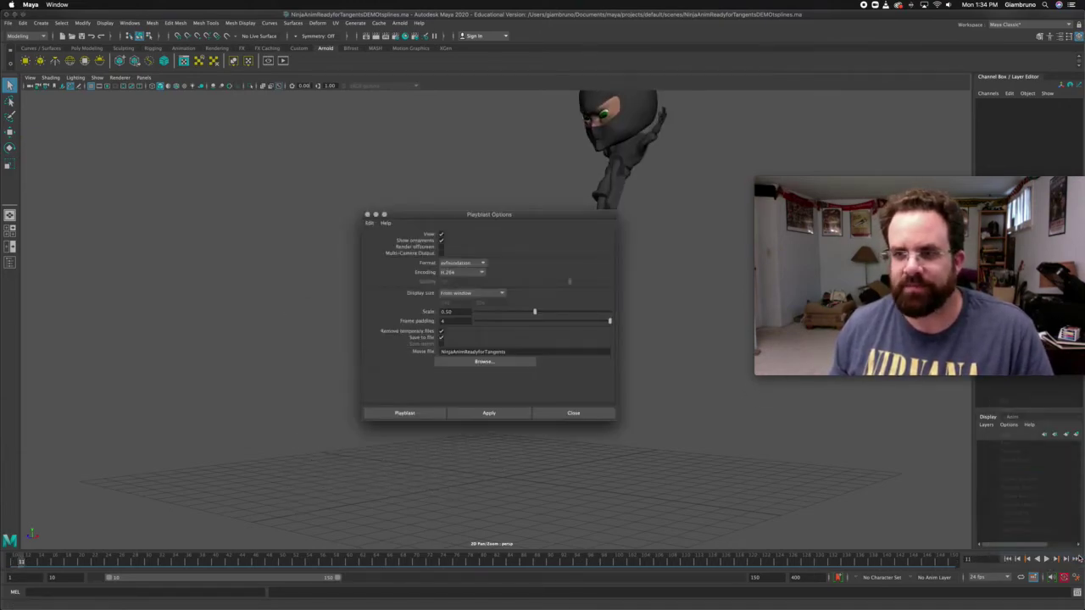
pyautogui.click(480, 272)
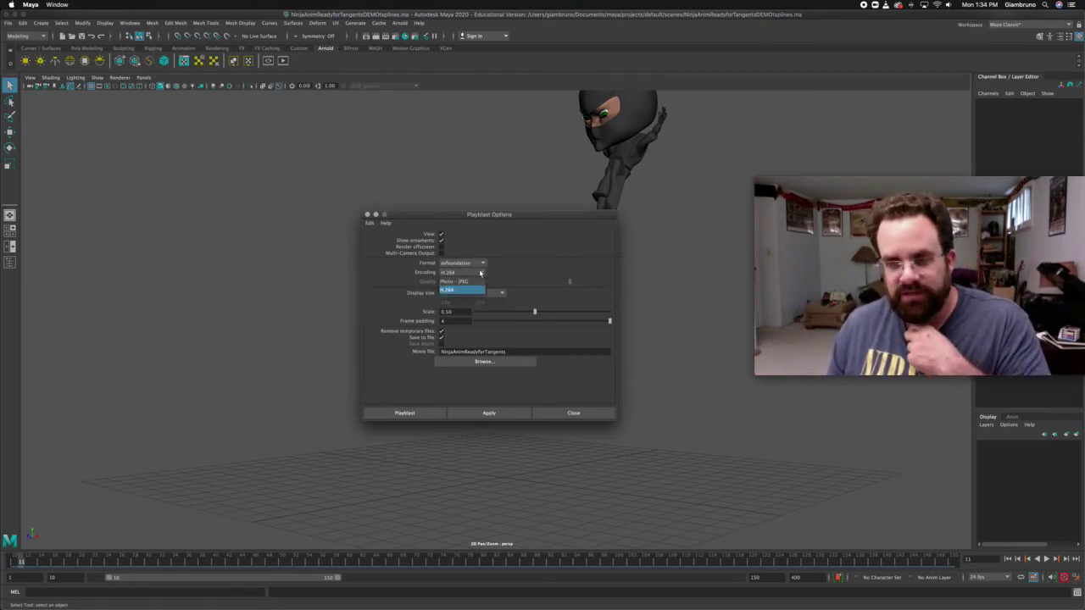
pyautogui.click(460, 290)
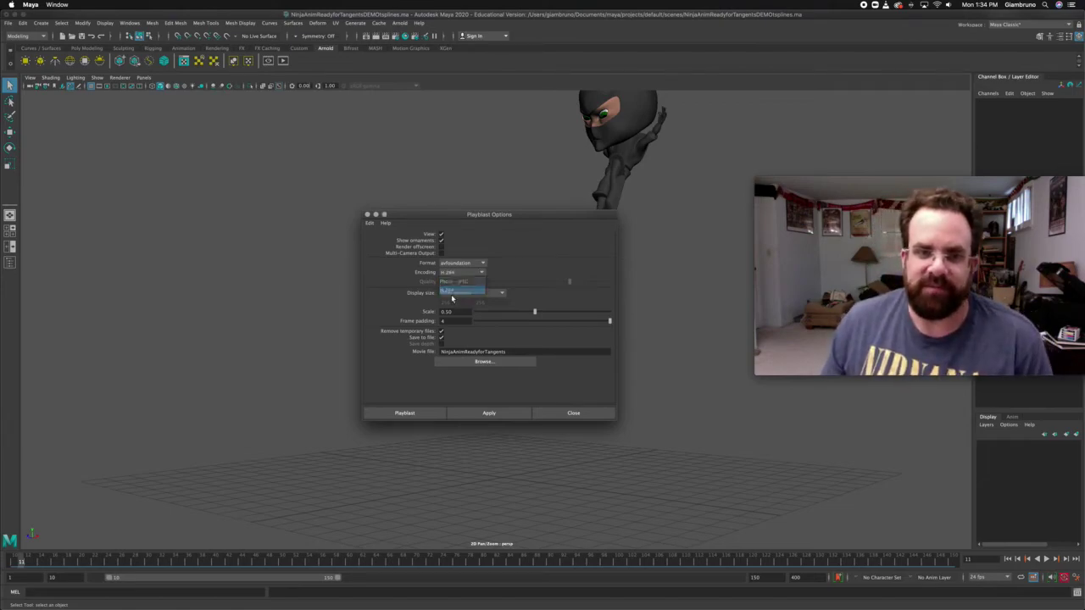
pyautogui.doubleClick(449, 312)
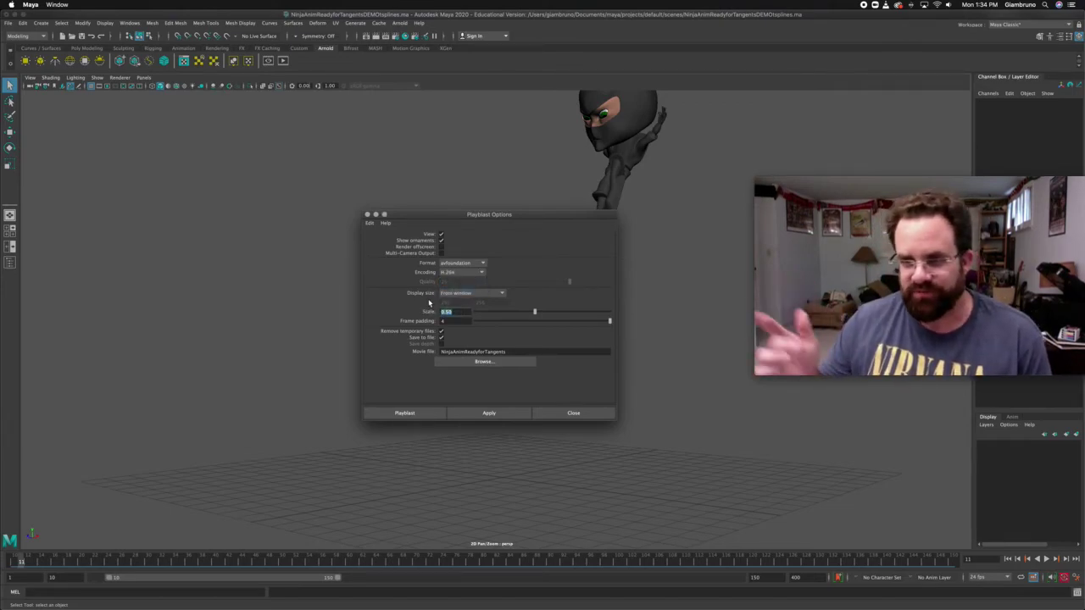
# Set the movie file to AnimTangents_Lastname on the Desktop, create the playblast and close the finished movie.
pyautogui.click(498, 362)
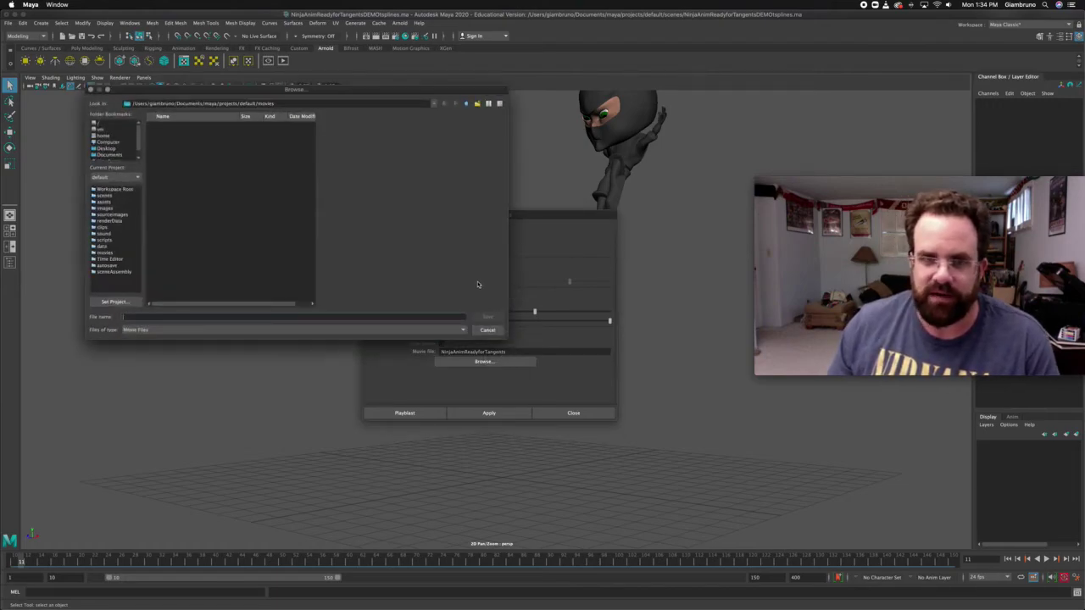
pyautogui.click(106, 149)
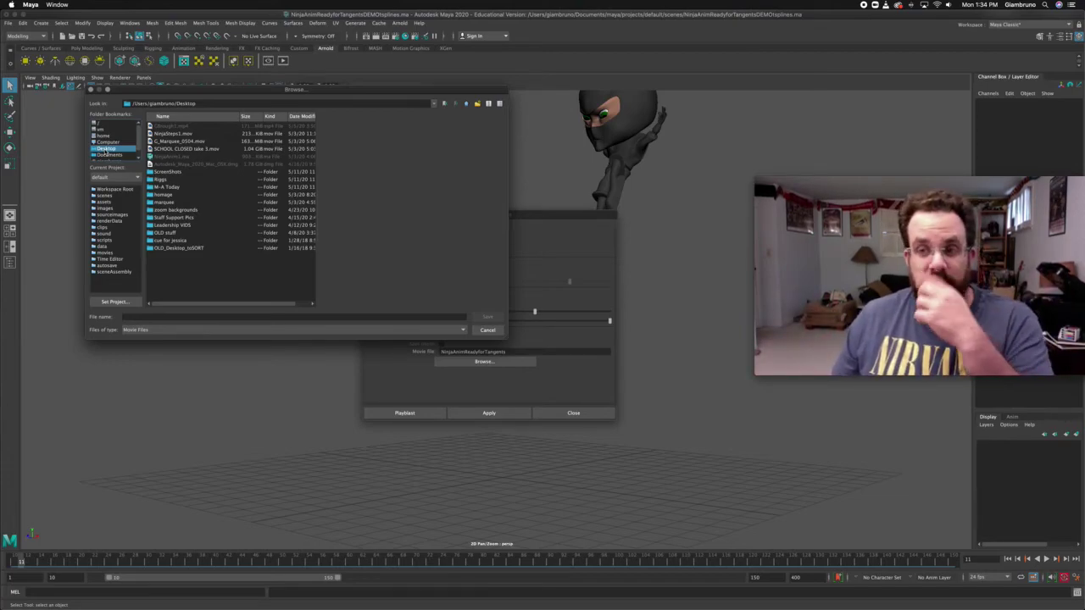
pyautogui.click(137, 317)
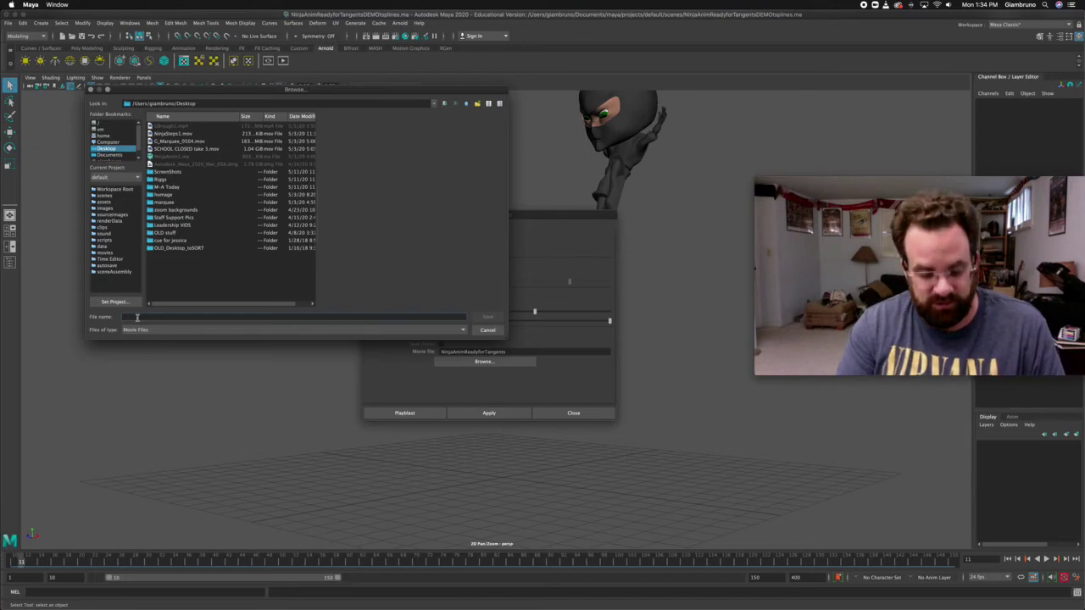
pyautogui.write('AnimTangents_Lastname')
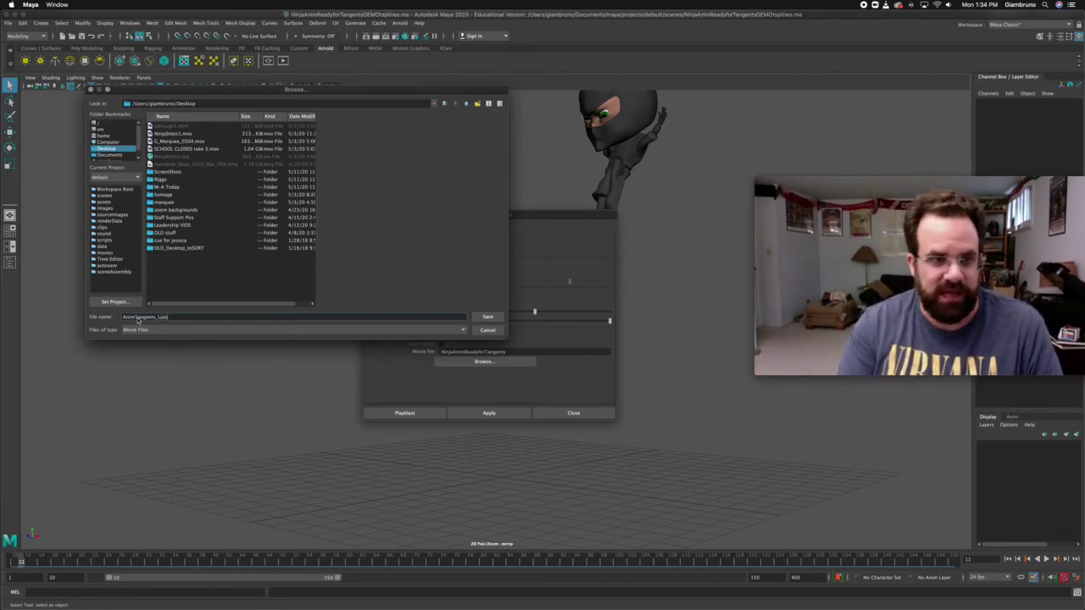
pyautogui.click(488, 317)
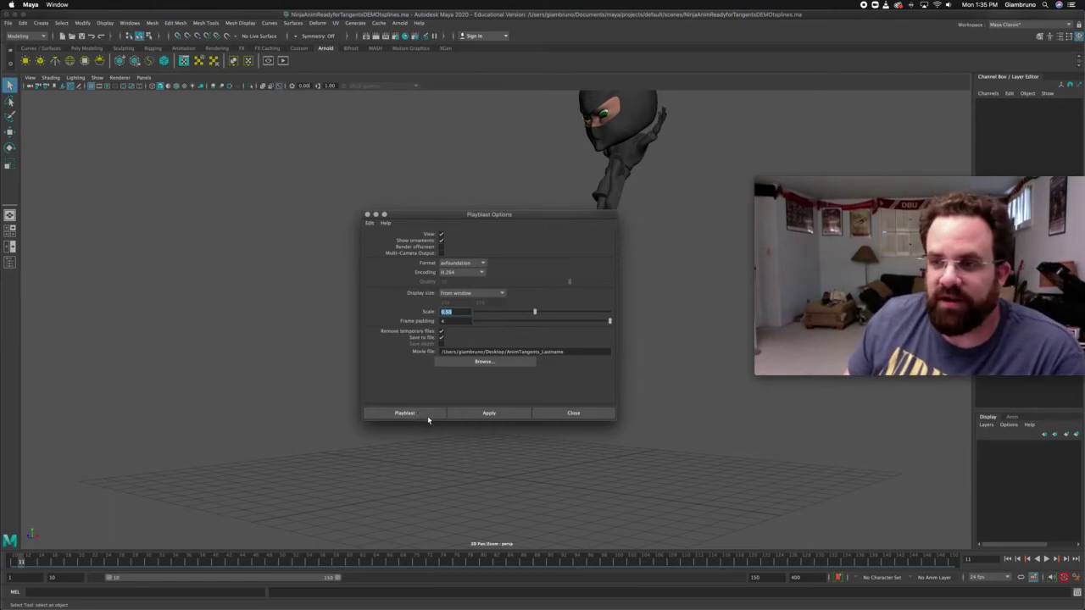
pyautogui.click(405, 415)
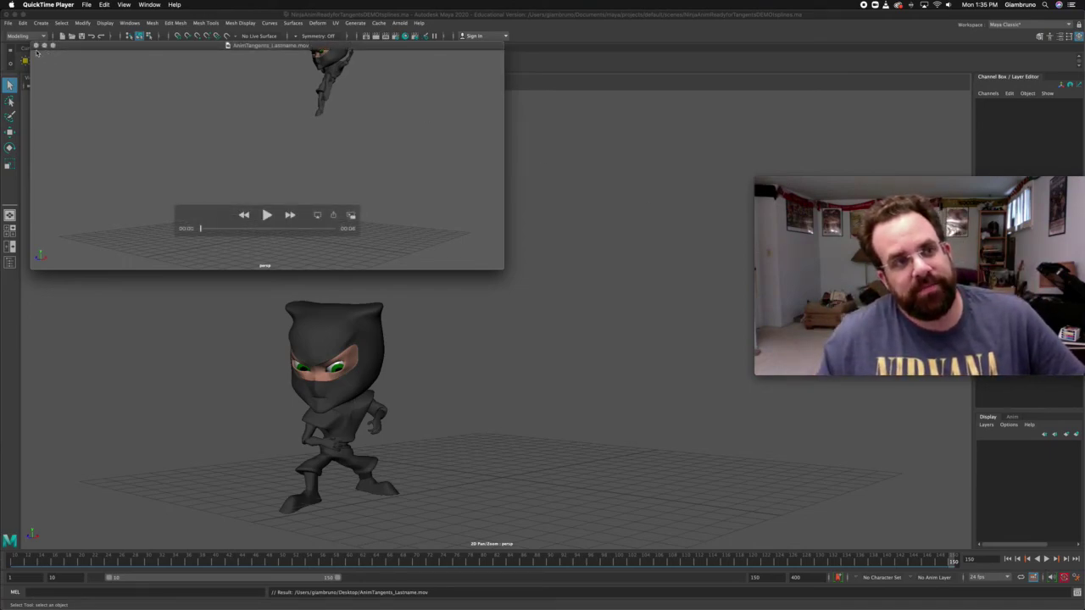
pyautogui.click(35, 46)
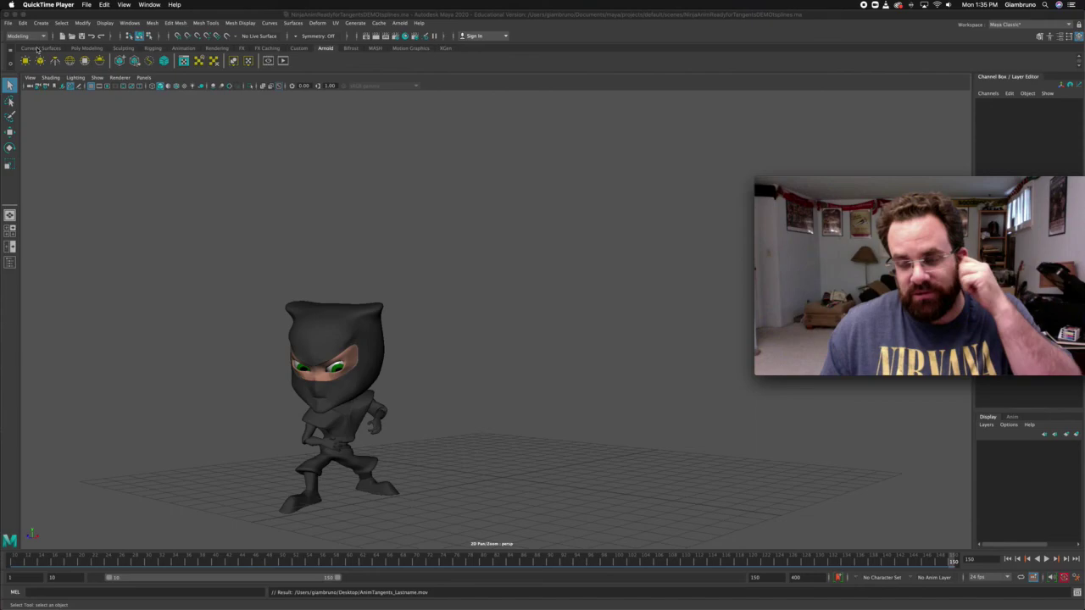